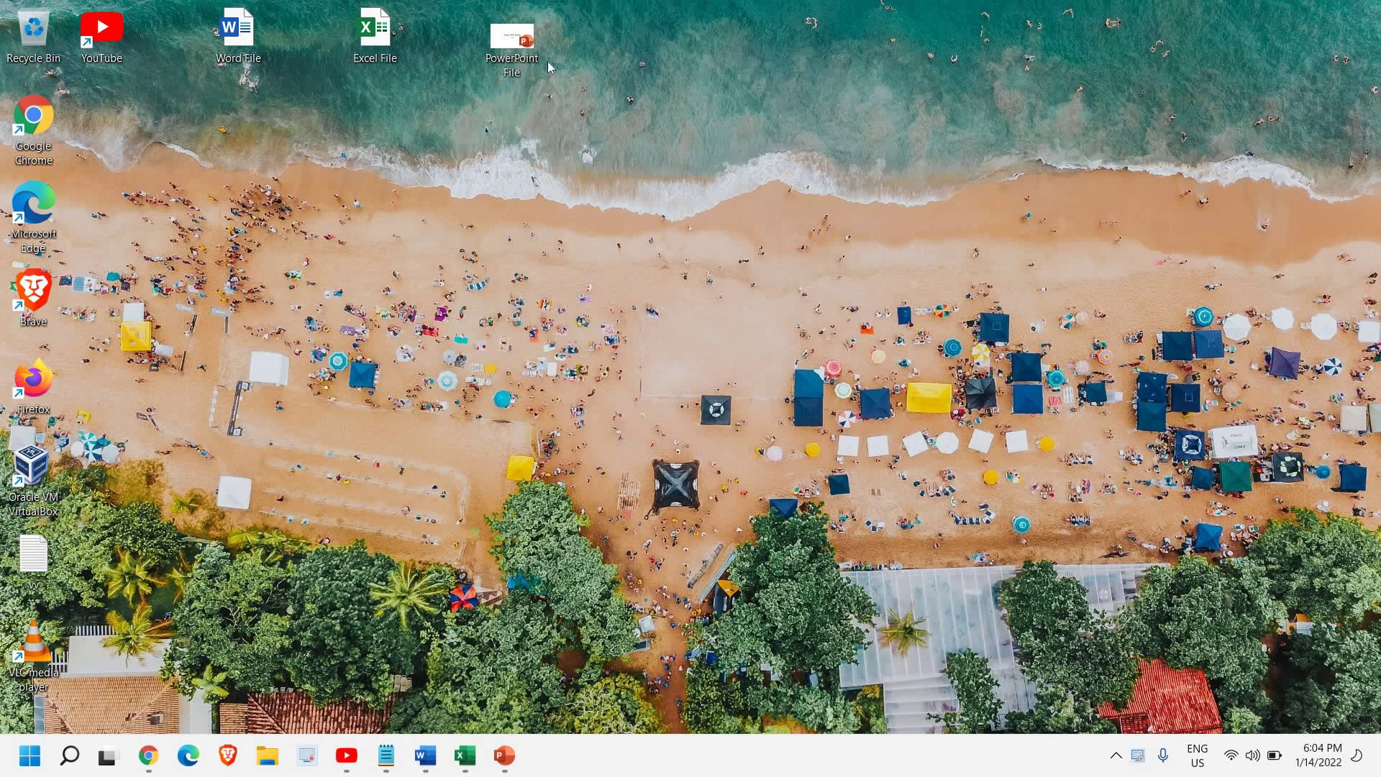
- Print the Word File document to the Microsoft Print to PDF printer
{"action": "left_click", "coordinate": [425, 756]}
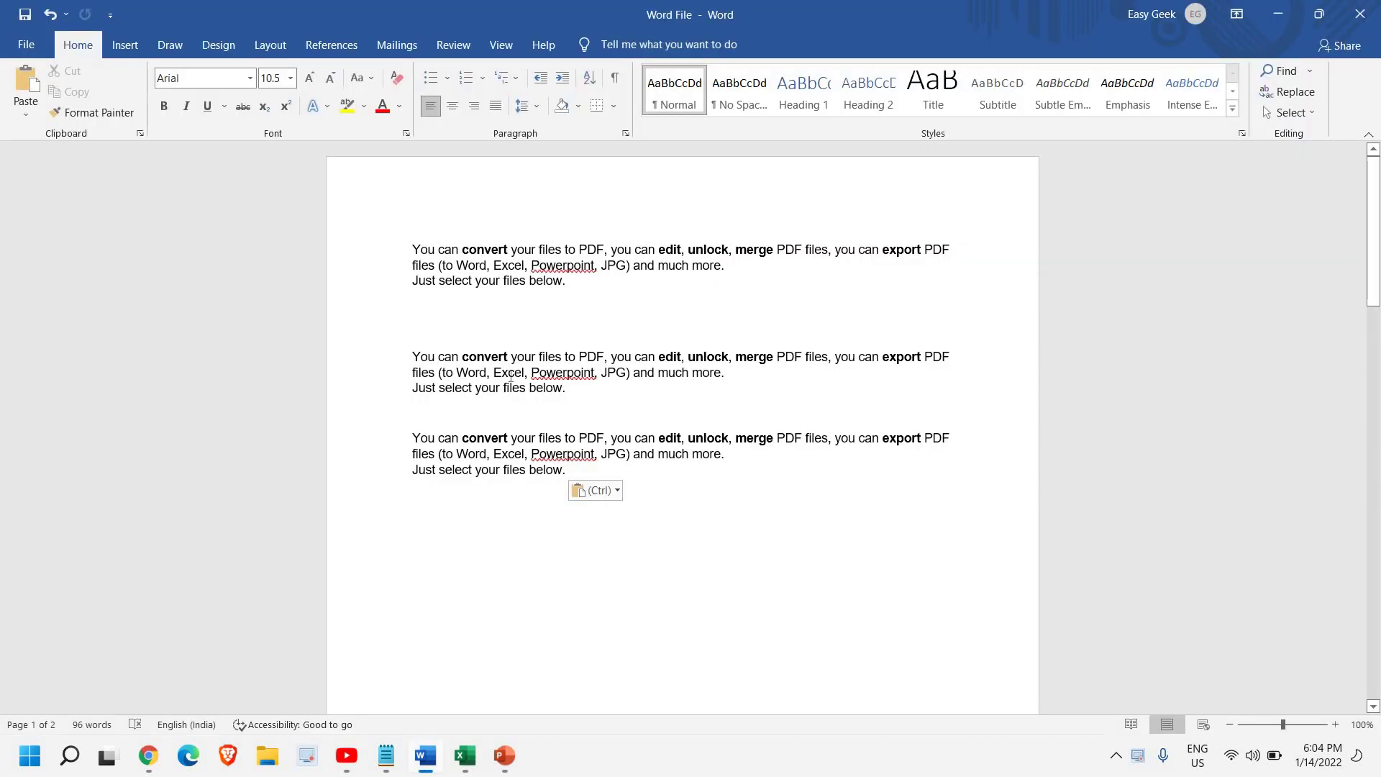
{"action": "left_click", "coordinate": [28, 45]}
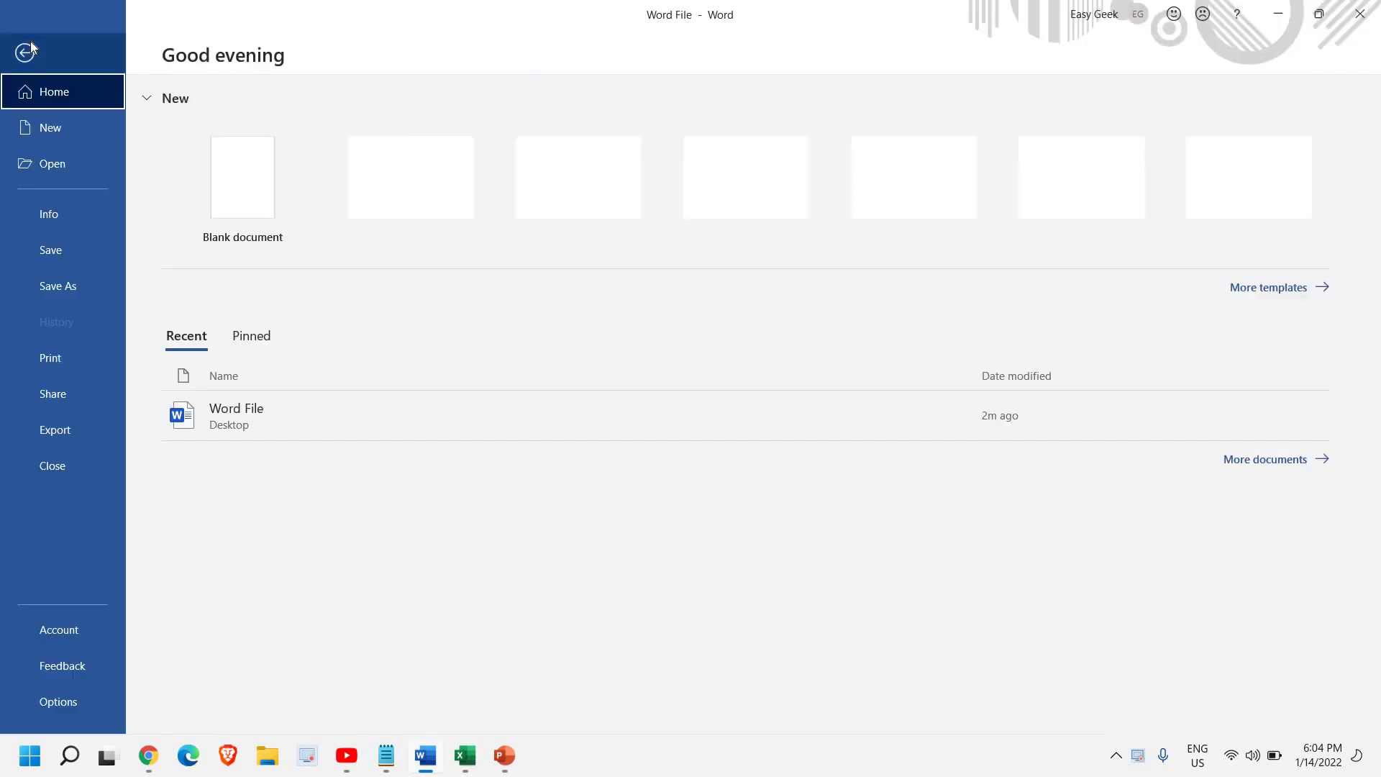
{"action": "left_click", "coordinate": [58, 361]}
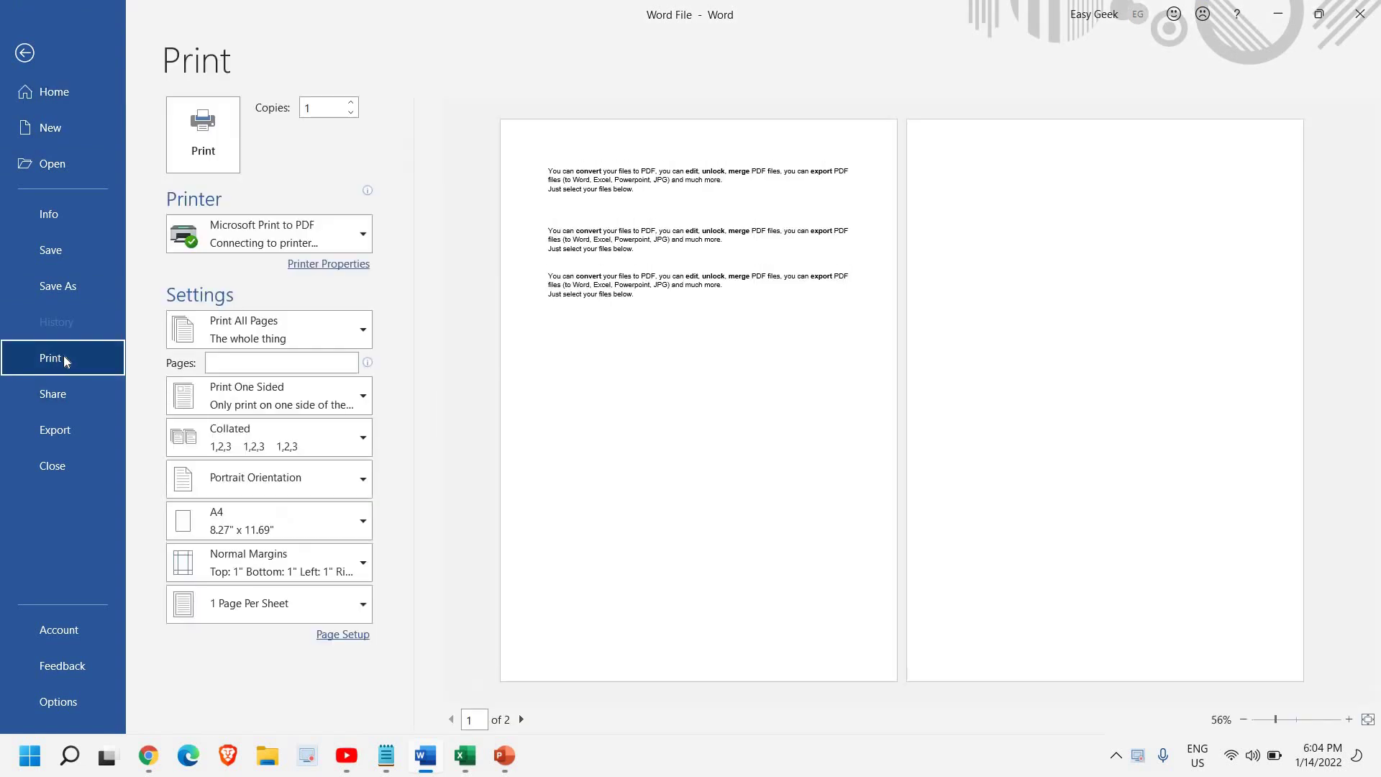
{"action": "left_click", "coordinate": [249, 232]}
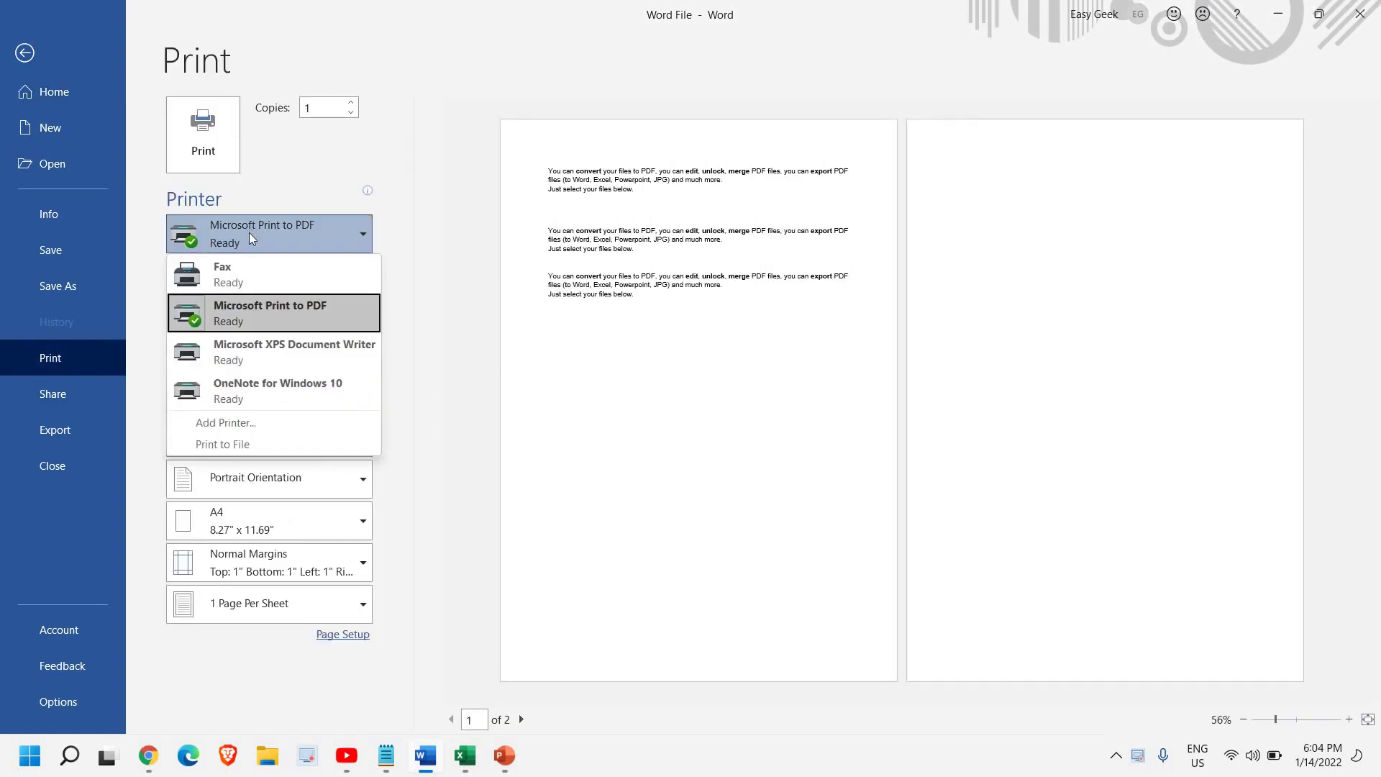
{"action": "left_click", "coordinate": [245, 316]}
{"action": "left_click", "coordinate": [209, 145]}
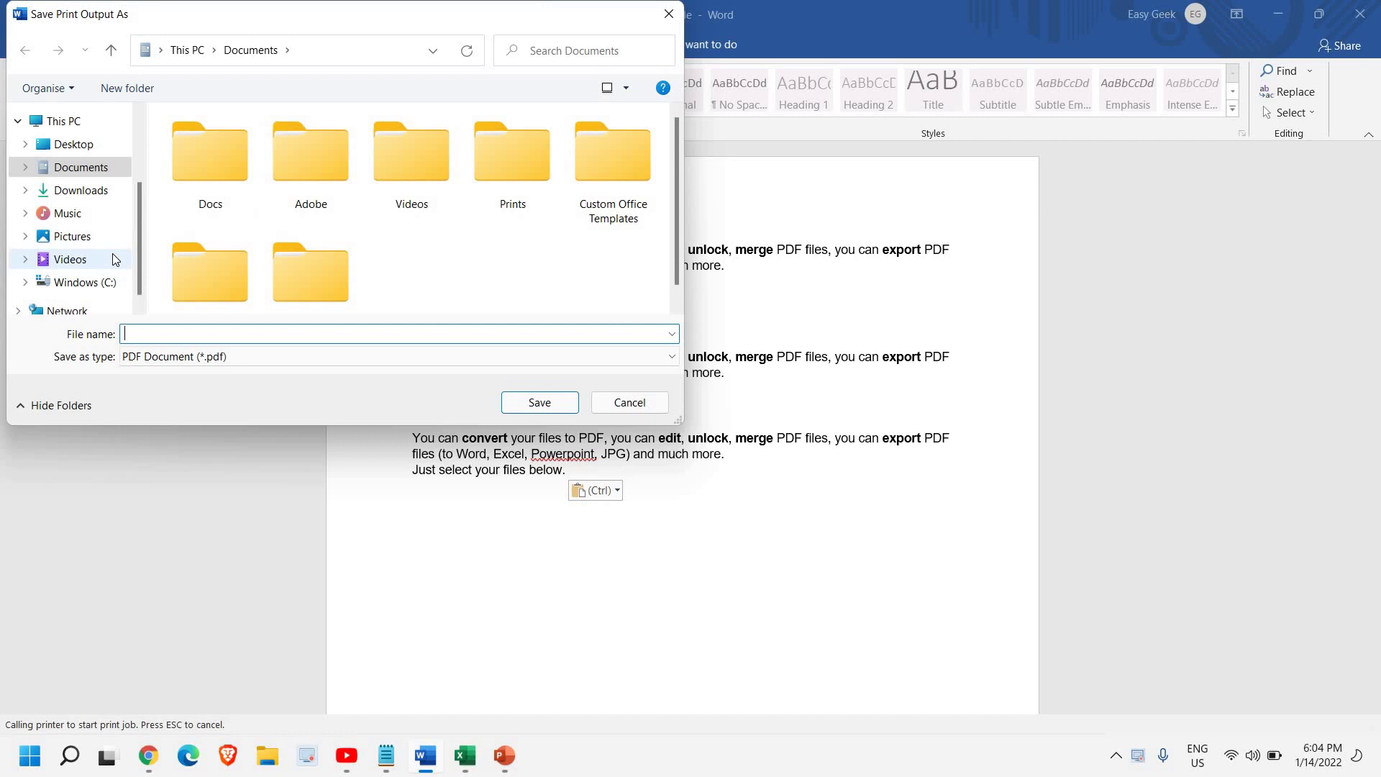
- Save the print output as PDF1 on the Desktop, then switch to the Excel File workbook
{"action": "left_click", "coordinate": [74, 144]}
{"action": "left_click", "coordinate": [146, 334]}
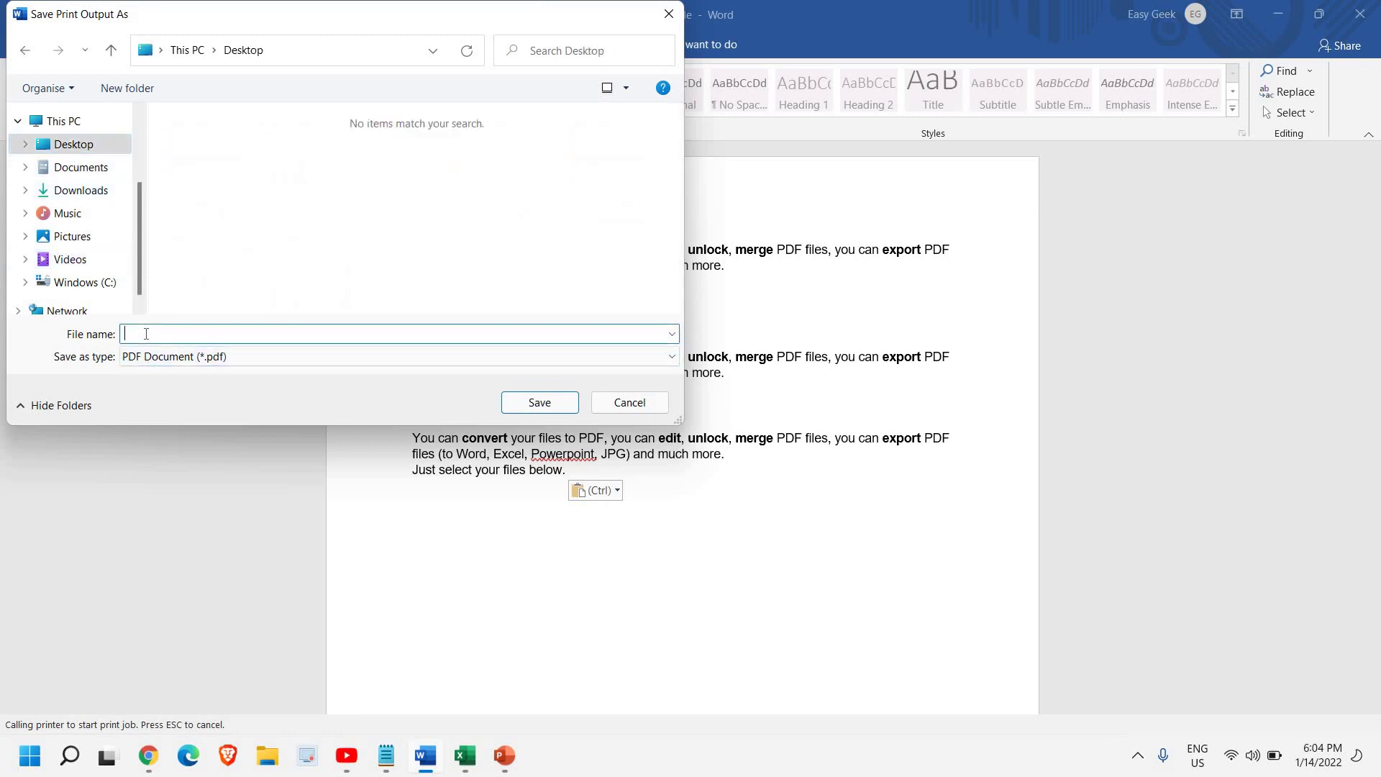
{"action": "type", "text": "P"}
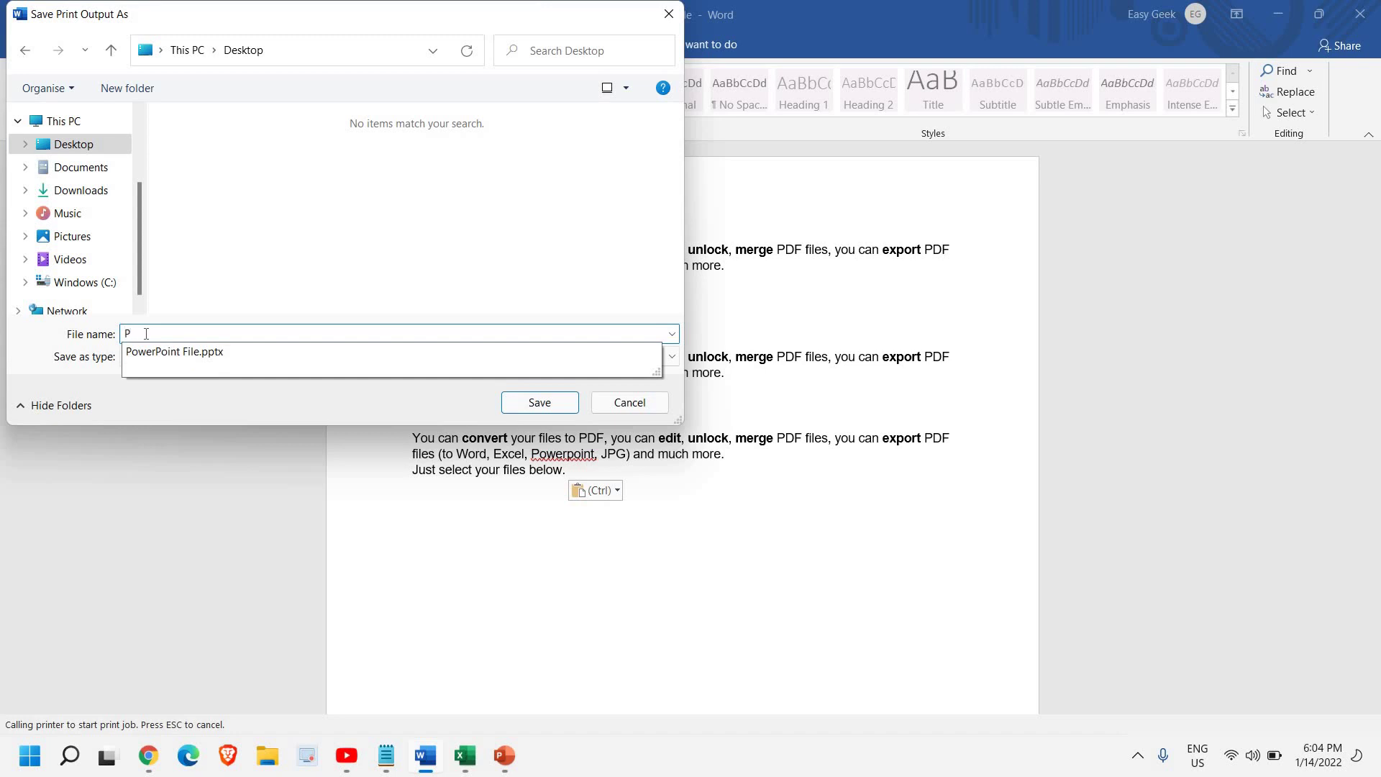
{"action": "type", "text": "DF1"}
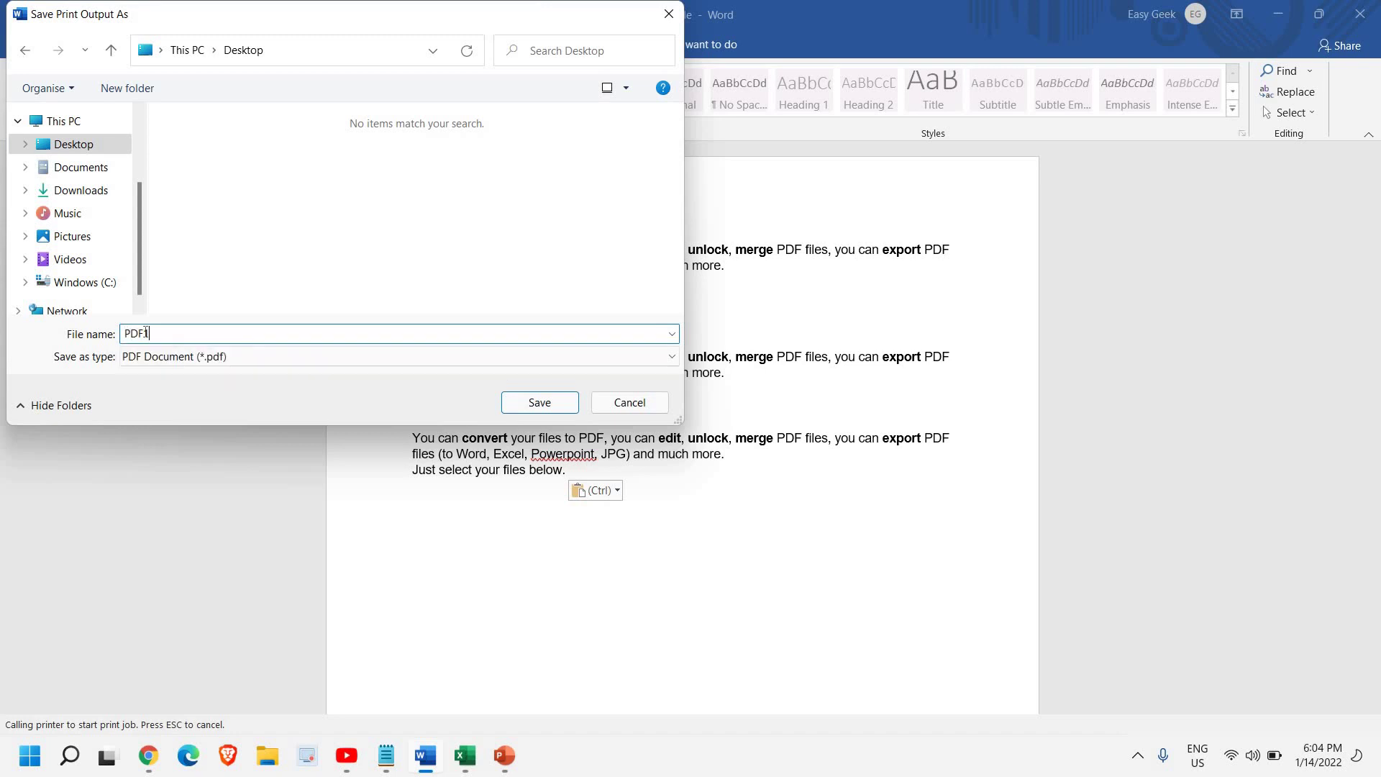
{"action": "left_click", "coordinate": [541, 402]}
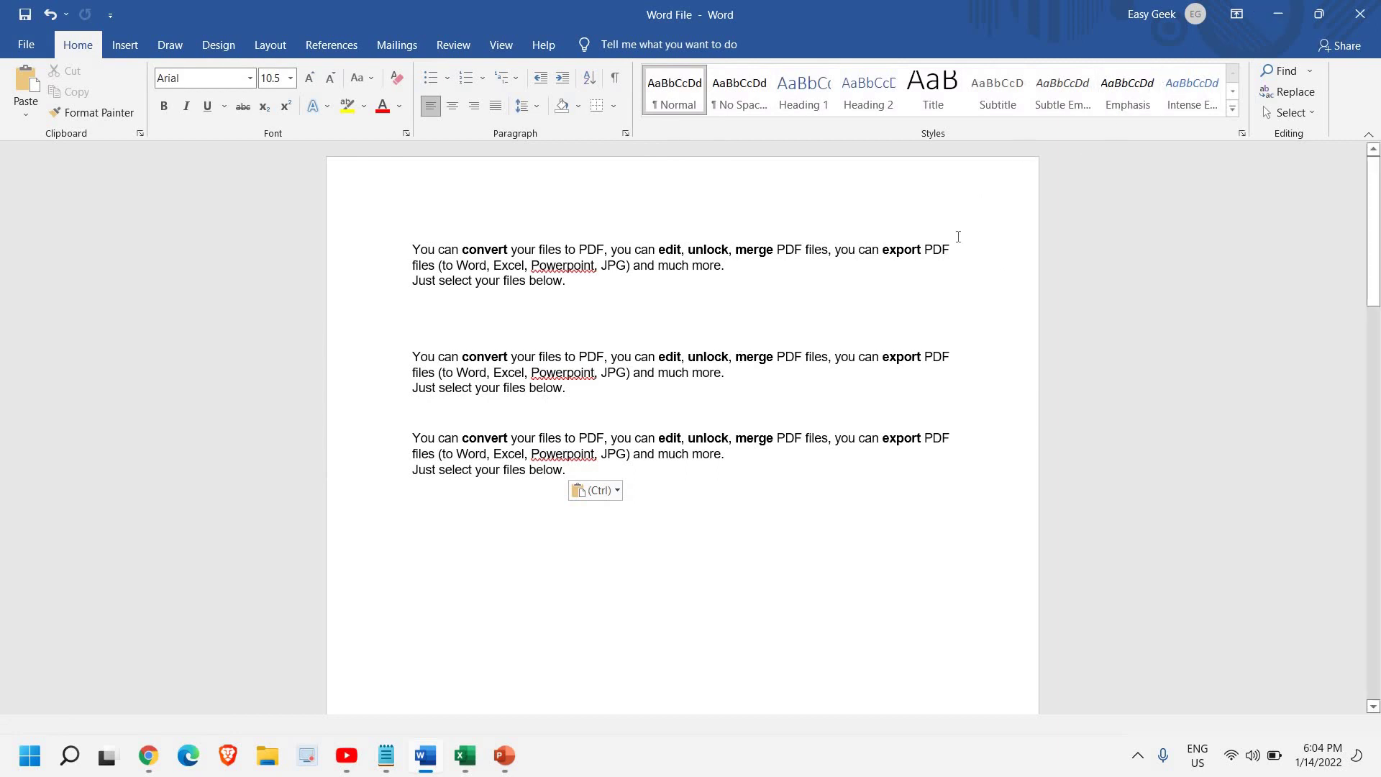
{"action": "key", "text": "super+d"}
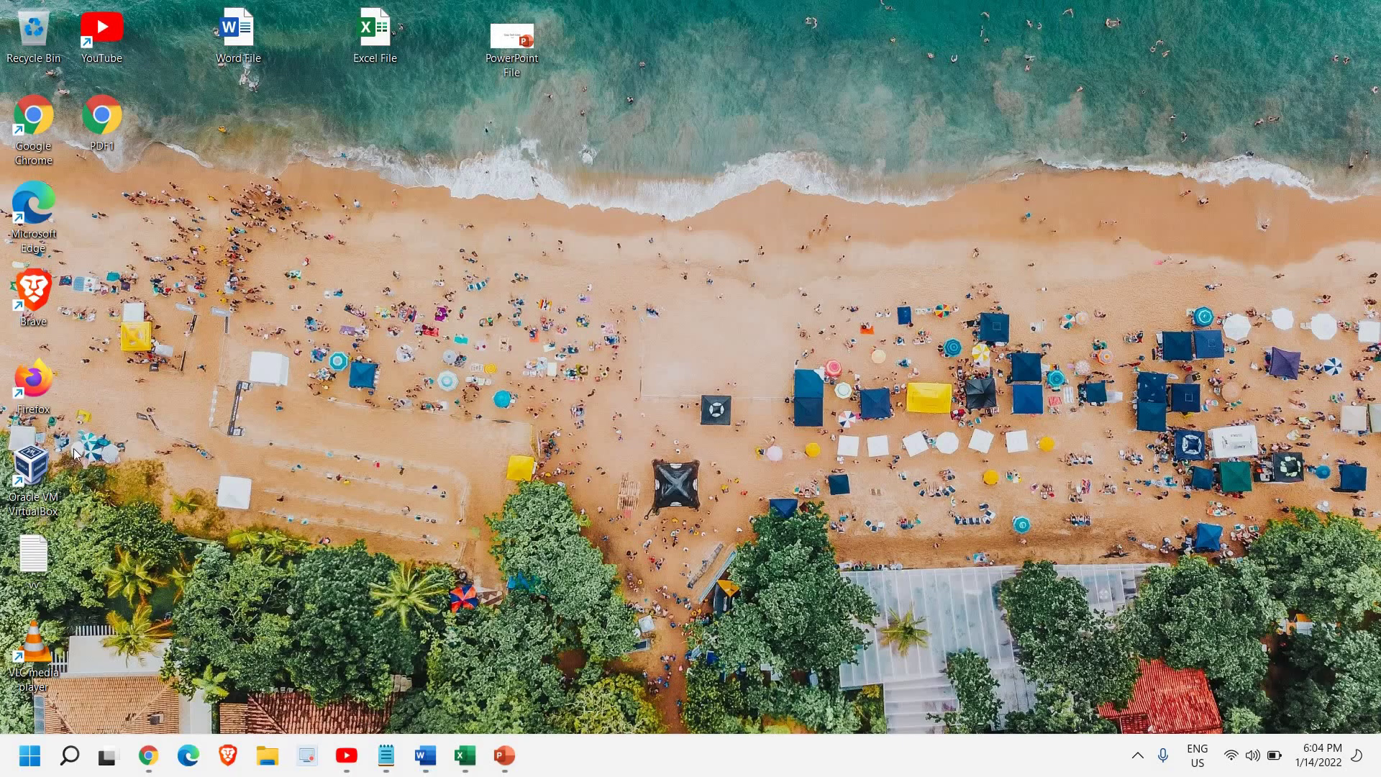
{"action": "left_click", "coordinate": [148, 755]}
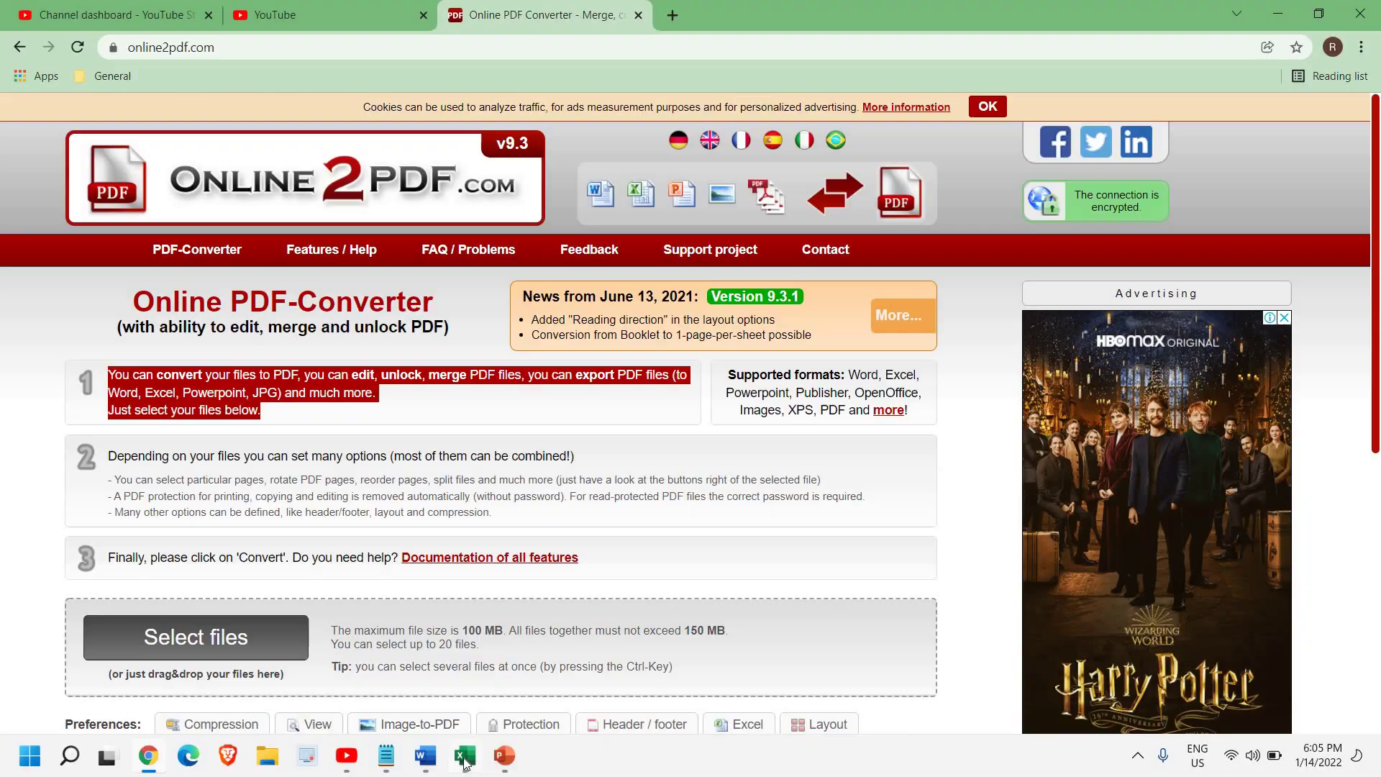
- Print the Excel File worksheet to the Microsoft Print to PDF printer
{"action": "left_click", "coordinate": [465, 755]}
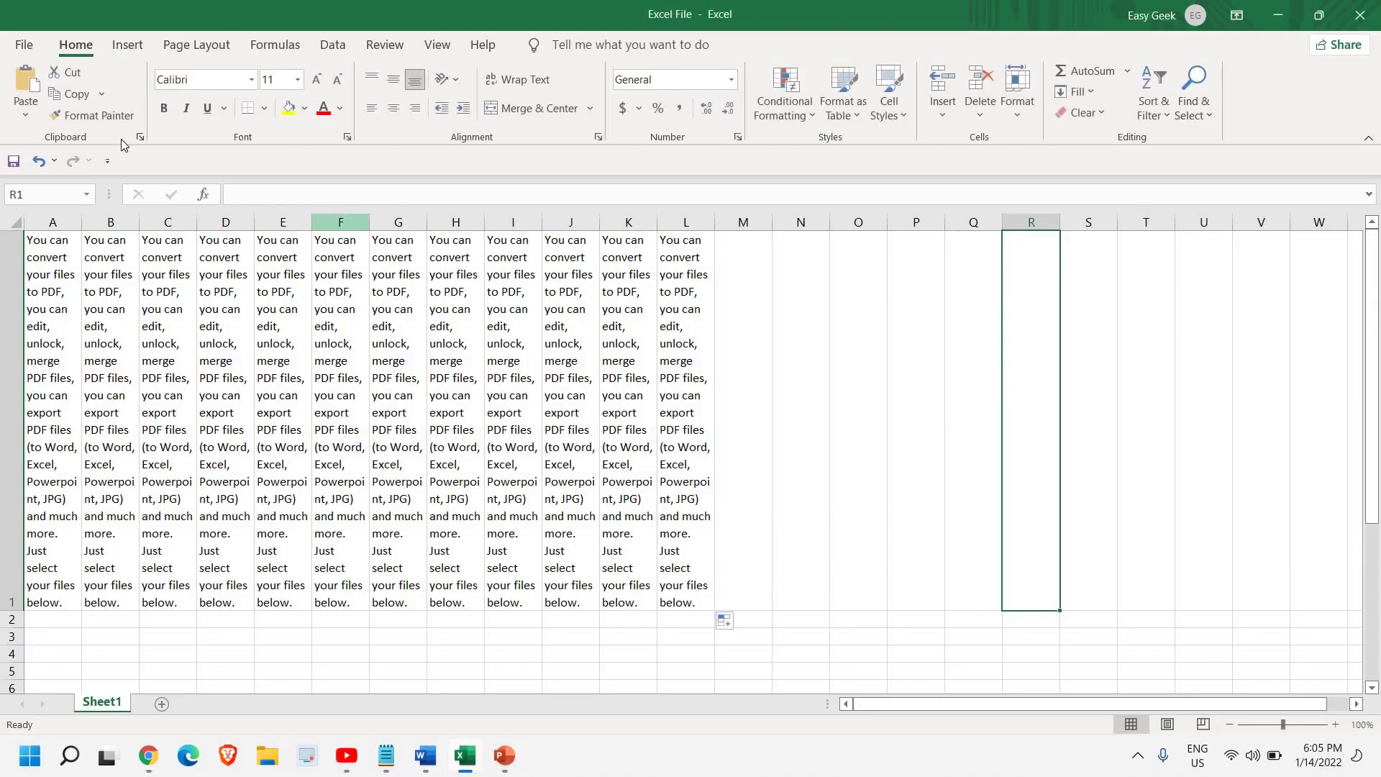
{"action": "left_click", "coordinate": [25, 45]}
{"action": "left_click", "coordinate": [51, 359]}
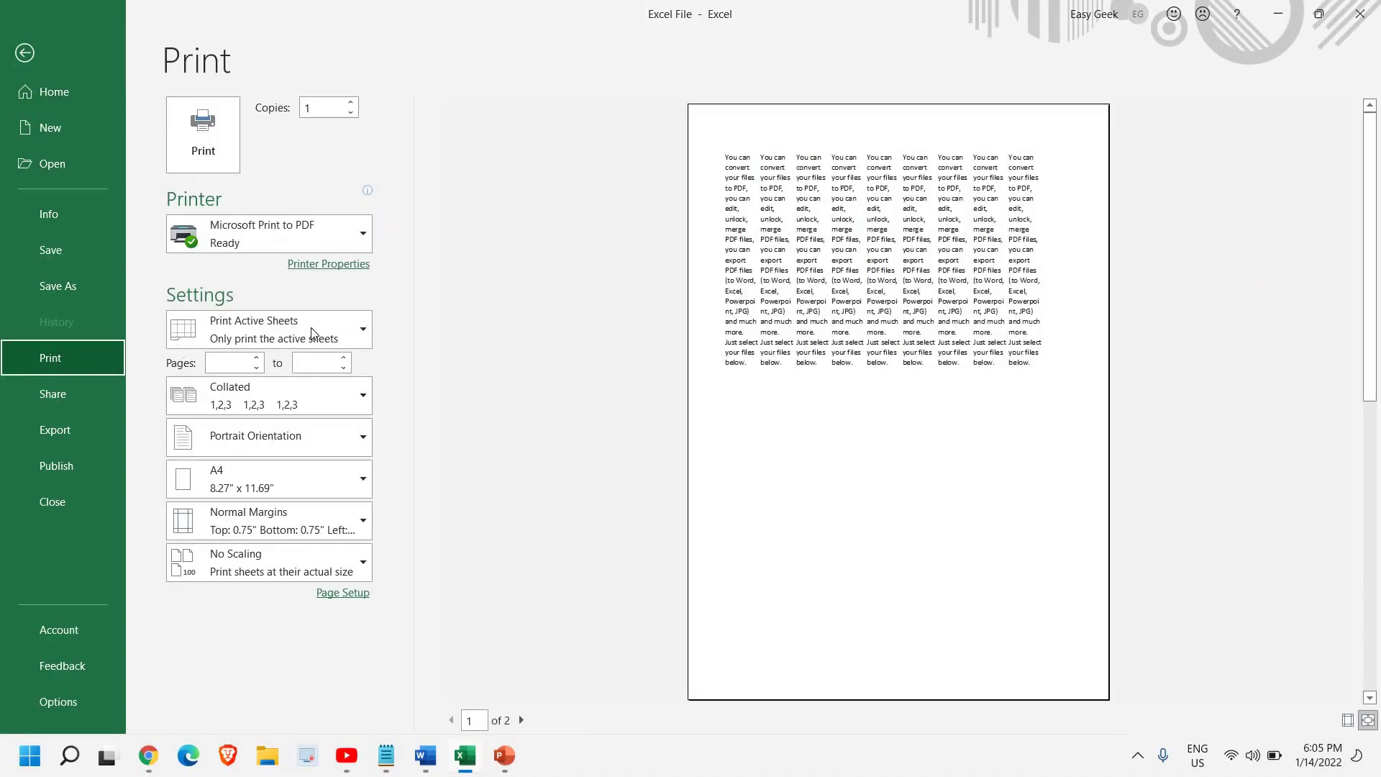
{"action": "left_click", "coordinate": [304, 229]}
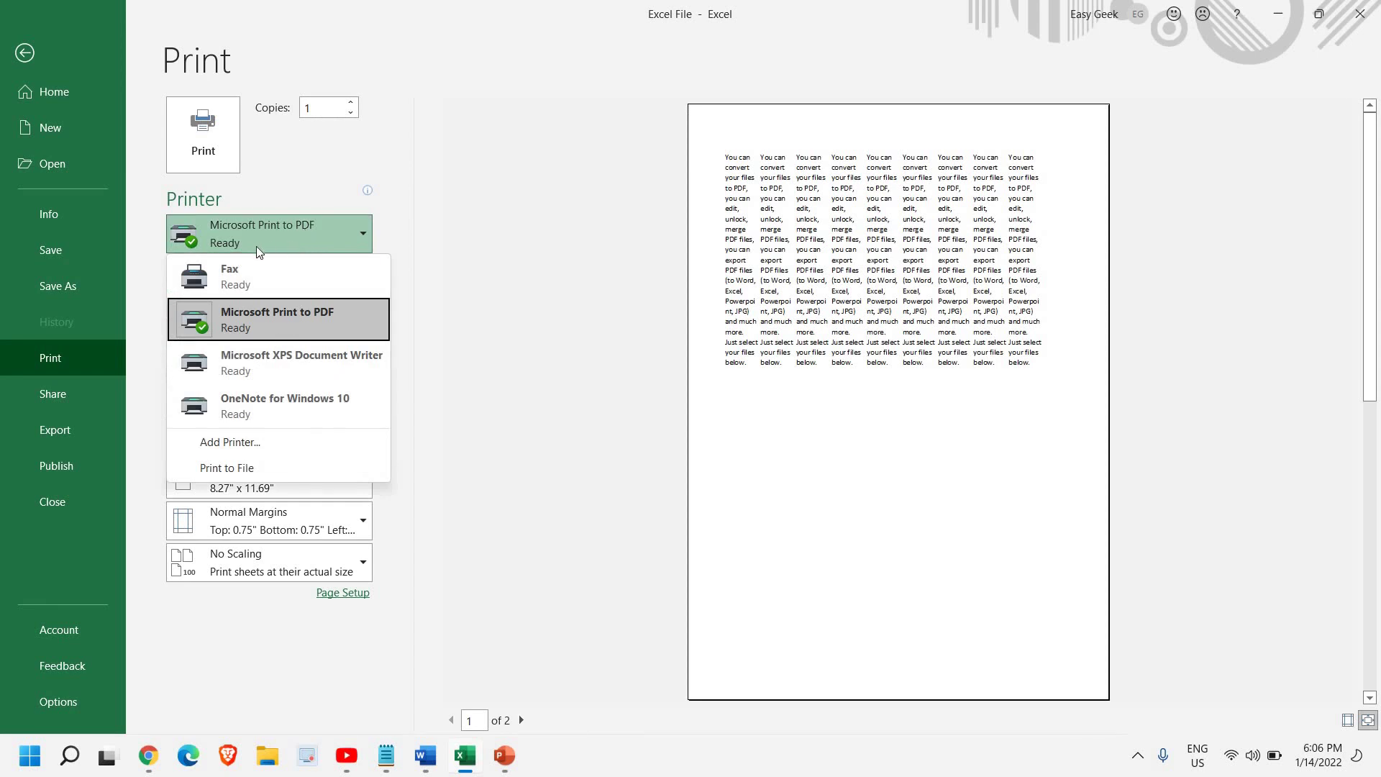
{"action": "left_click", "coordinate": [247, 328]}
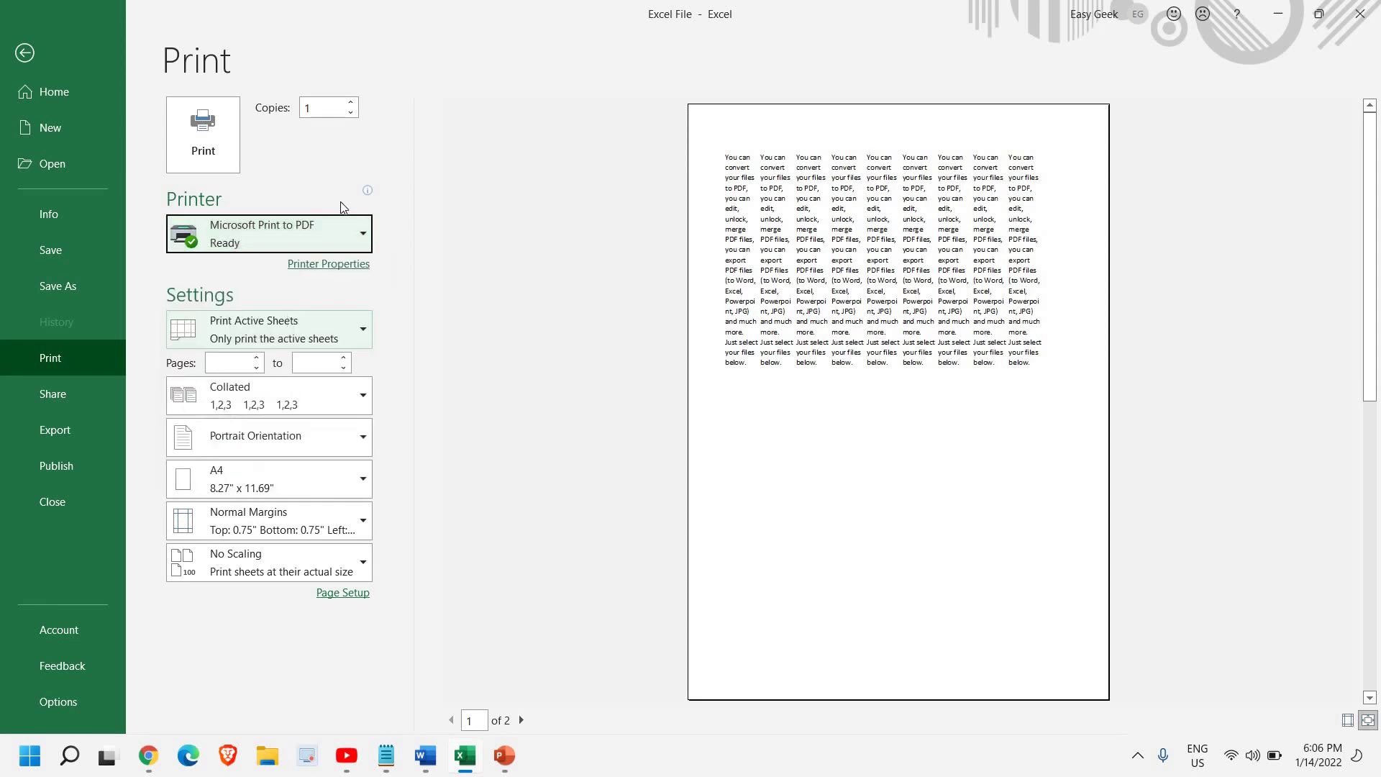
{"action": "left_click", "coordinate": [219, 132]}
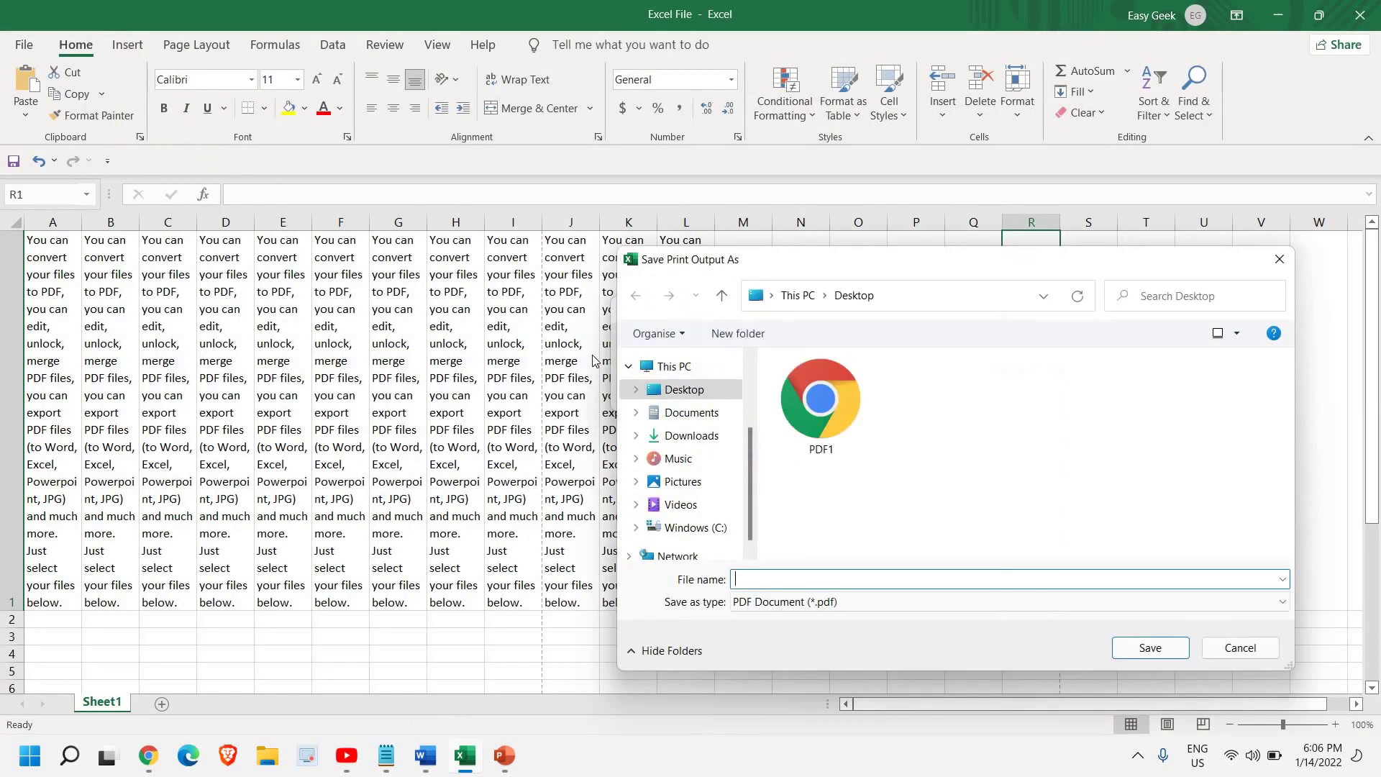
- Browse Documents and then Desktop in Save Print Output As, then close the dialog
{"action": "left_click_drag", "start_coordinate": [741, 261], "coordinate": [368, 151]}
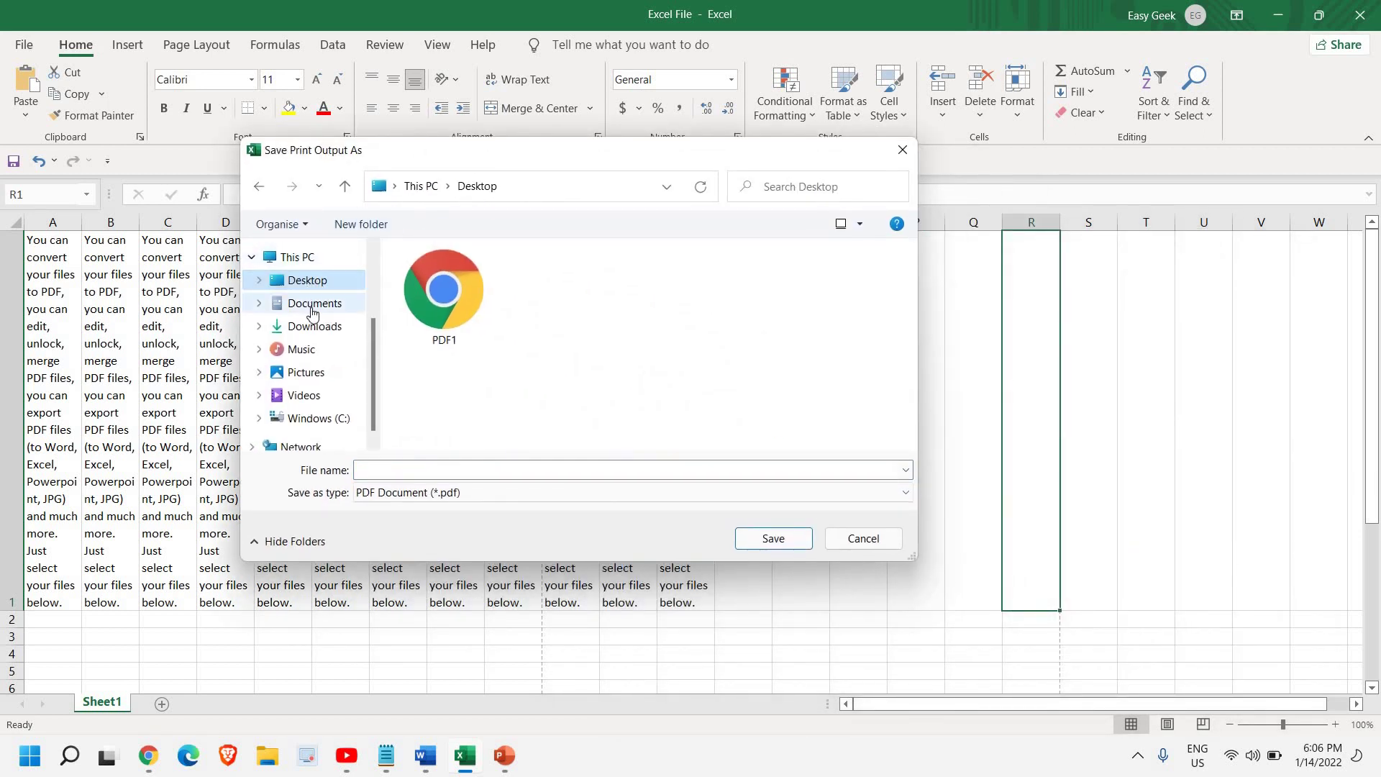
{"action": "left_click", "coordinate": [314, 303]}
{"action": "left_click", "coordinate": [308, 280]}
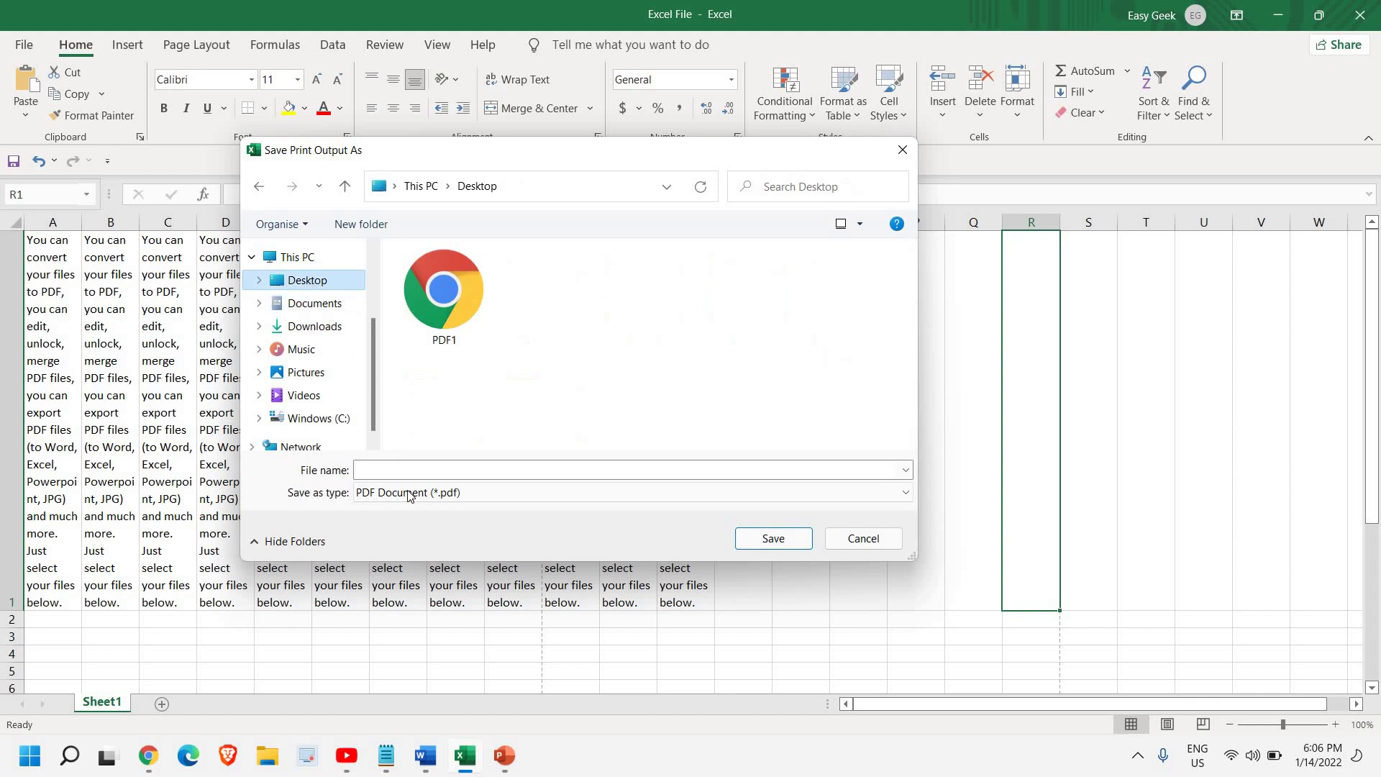
{"action": "left_click", "coordinate": [397, 468]}
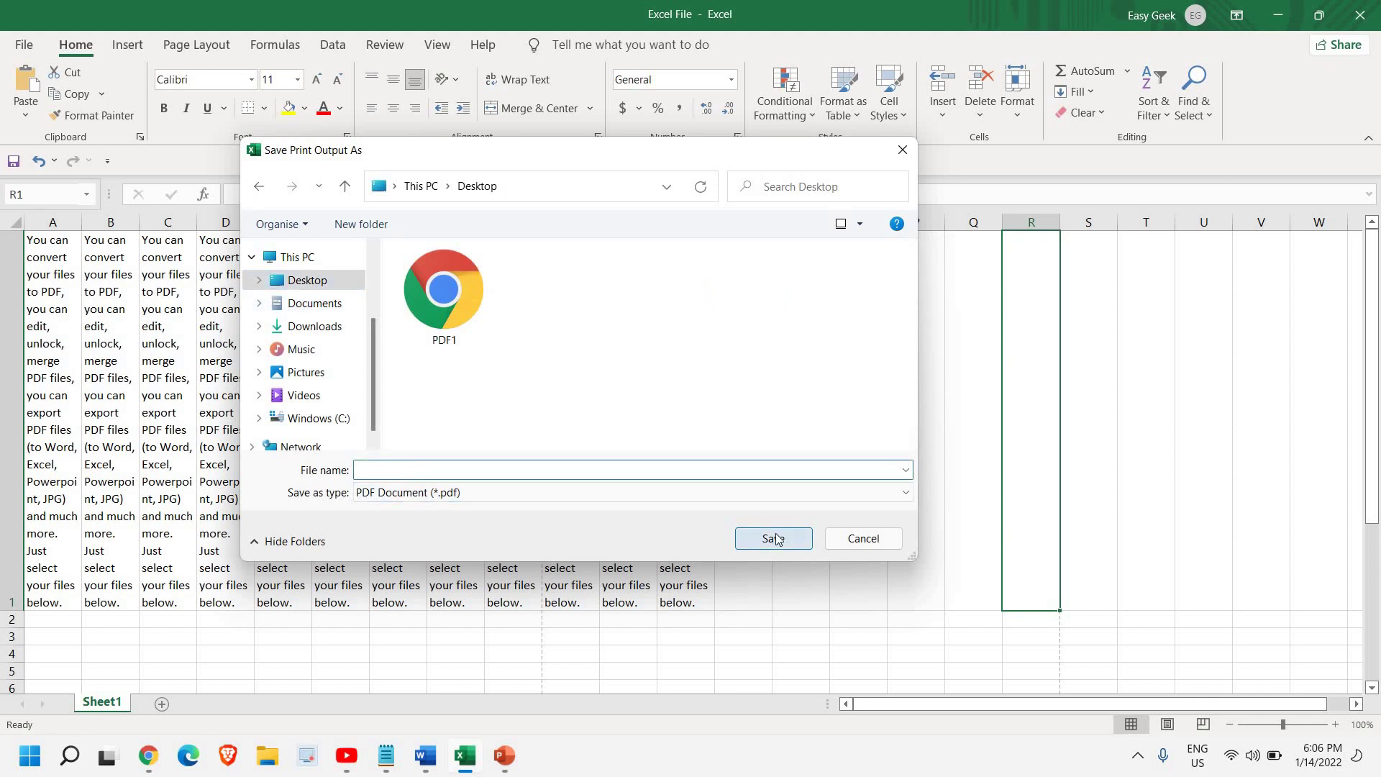
{"action": "left_click", "coordinate": [862, 539]}
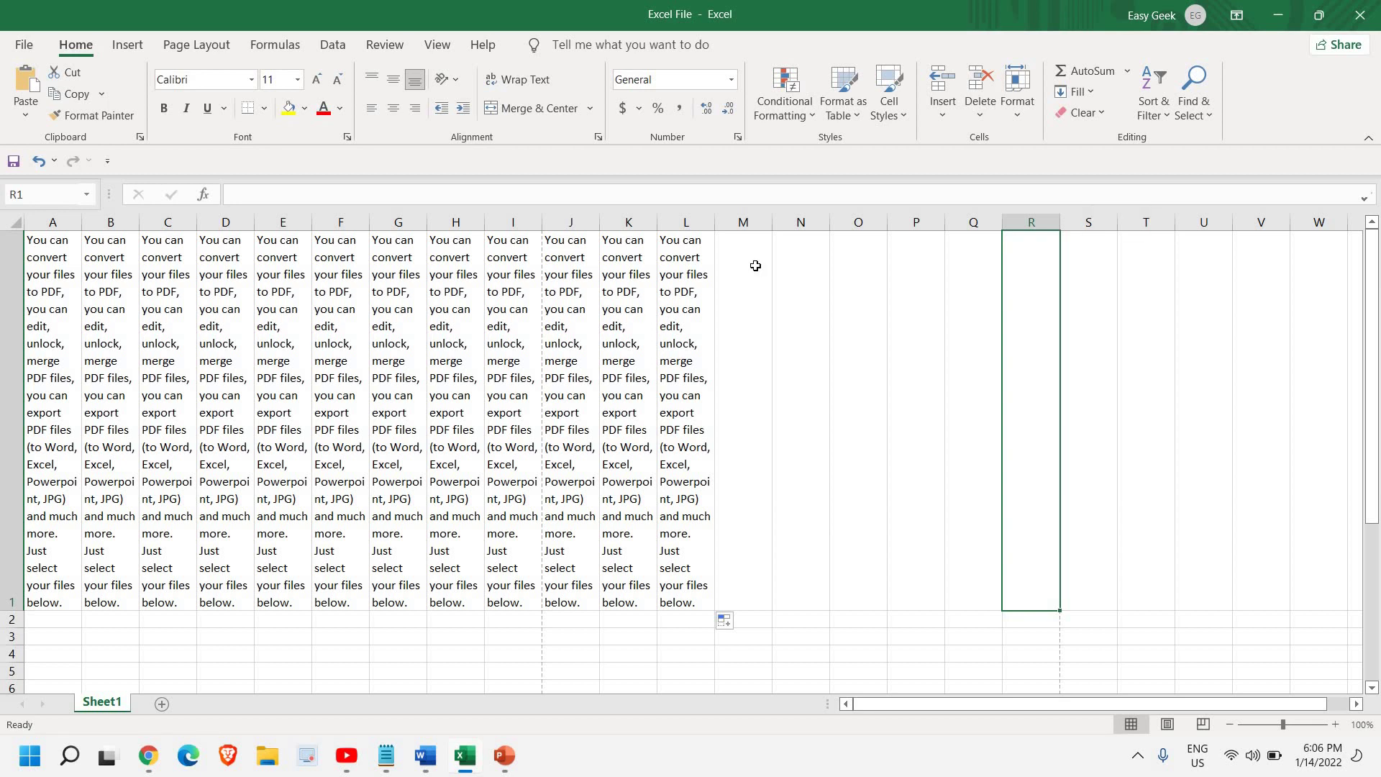
{"action": "left_click", "coordinate": [506, 757]}
{"action": "left_click", "coordinate": [26, 44]}
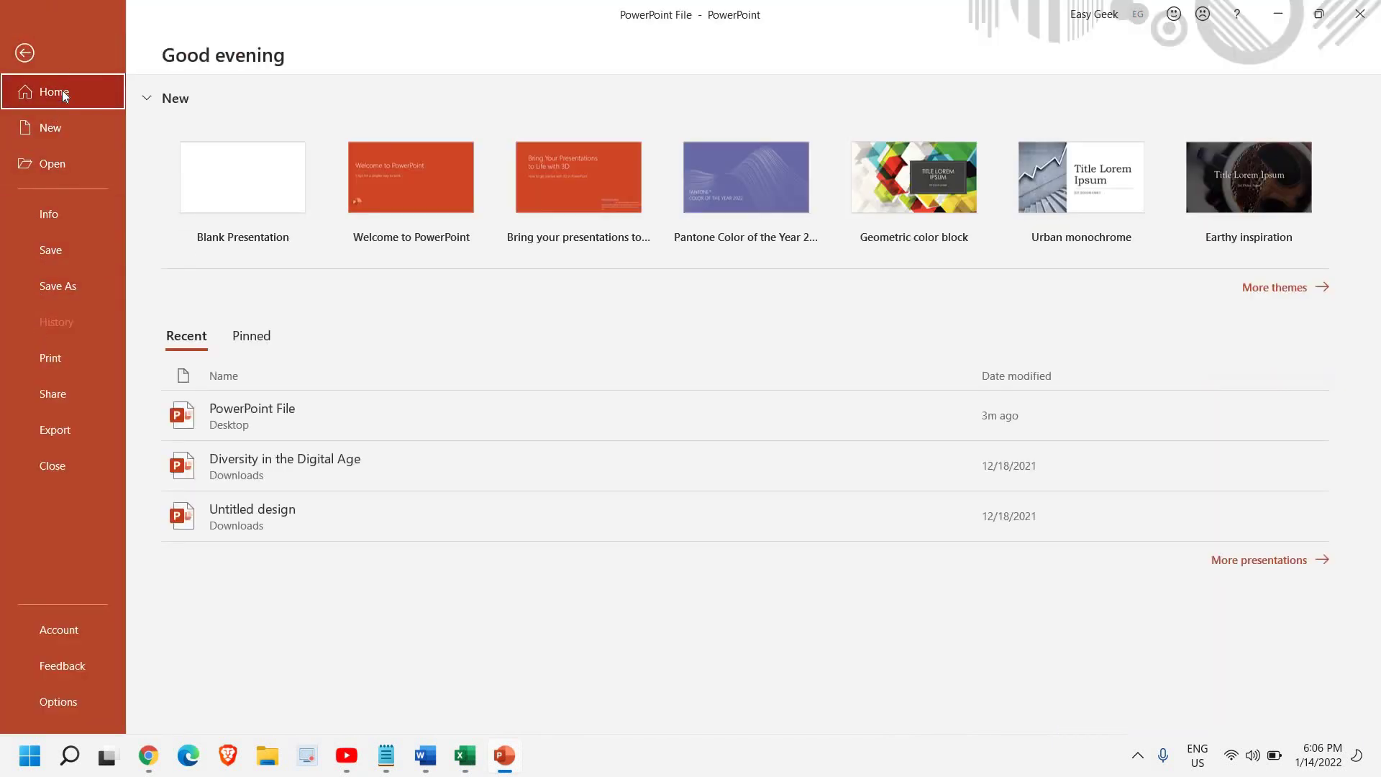
{"action": "left_click", "coordinate": [33, 55]}
{"action": "left_click", "coordinate": [26, 44]}
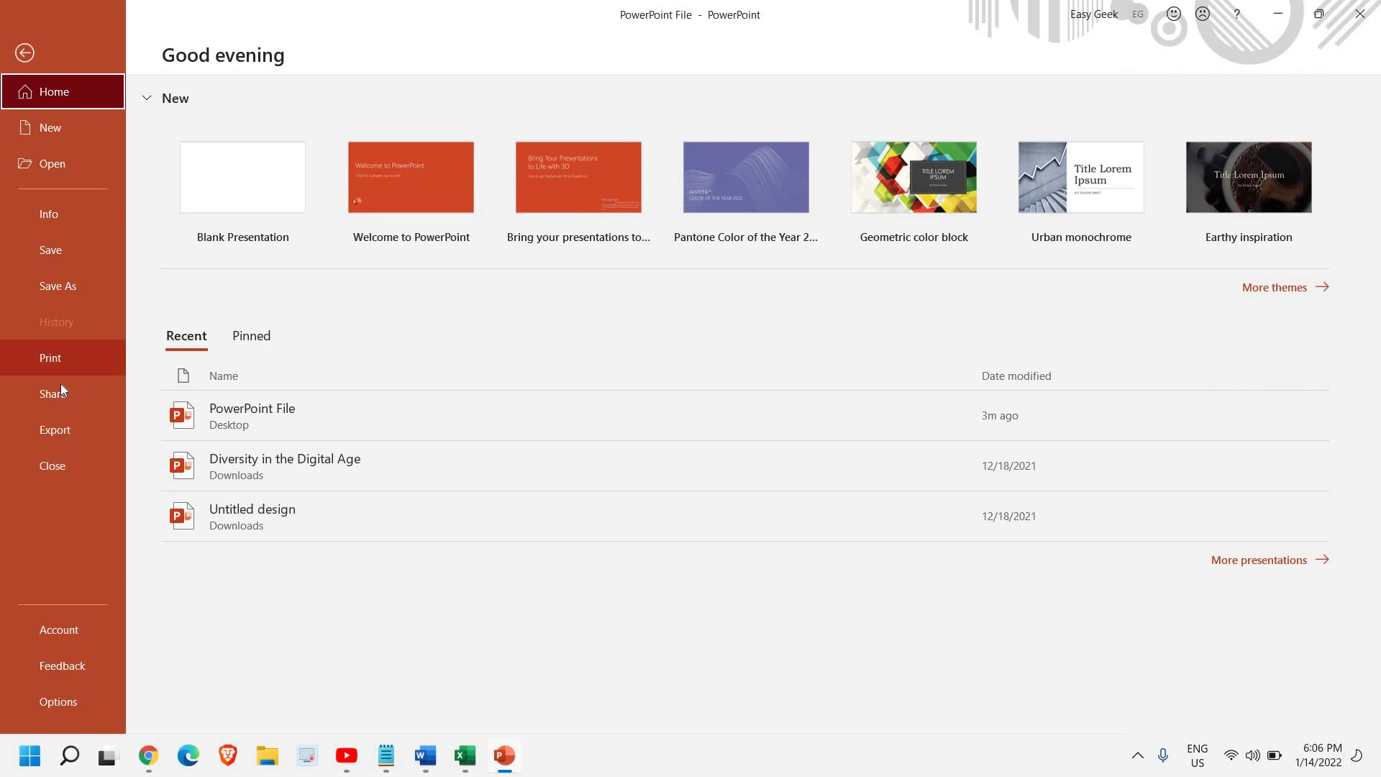
{"action": "left_click", "coordinate": [53, 358]}
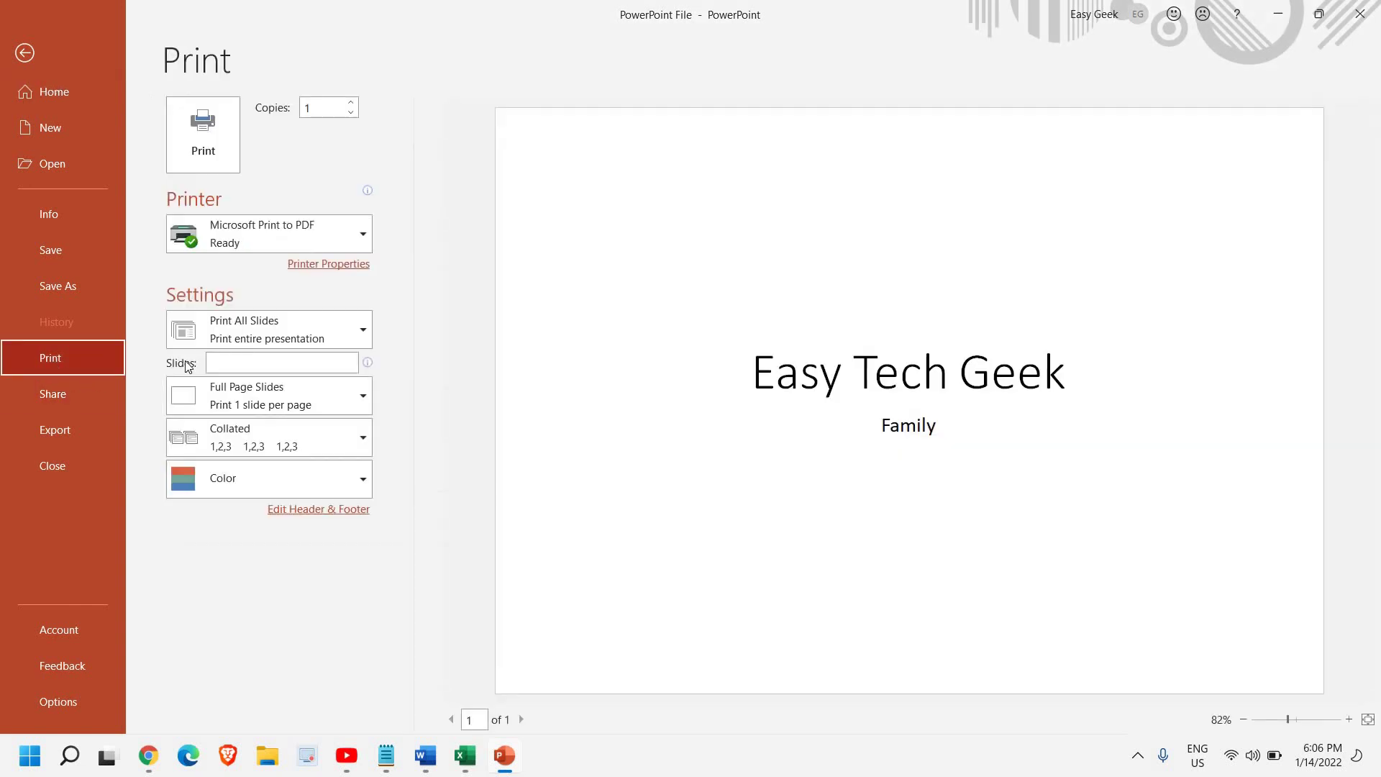
{"action": "mouse_move", "coordinate": [265, 245]}
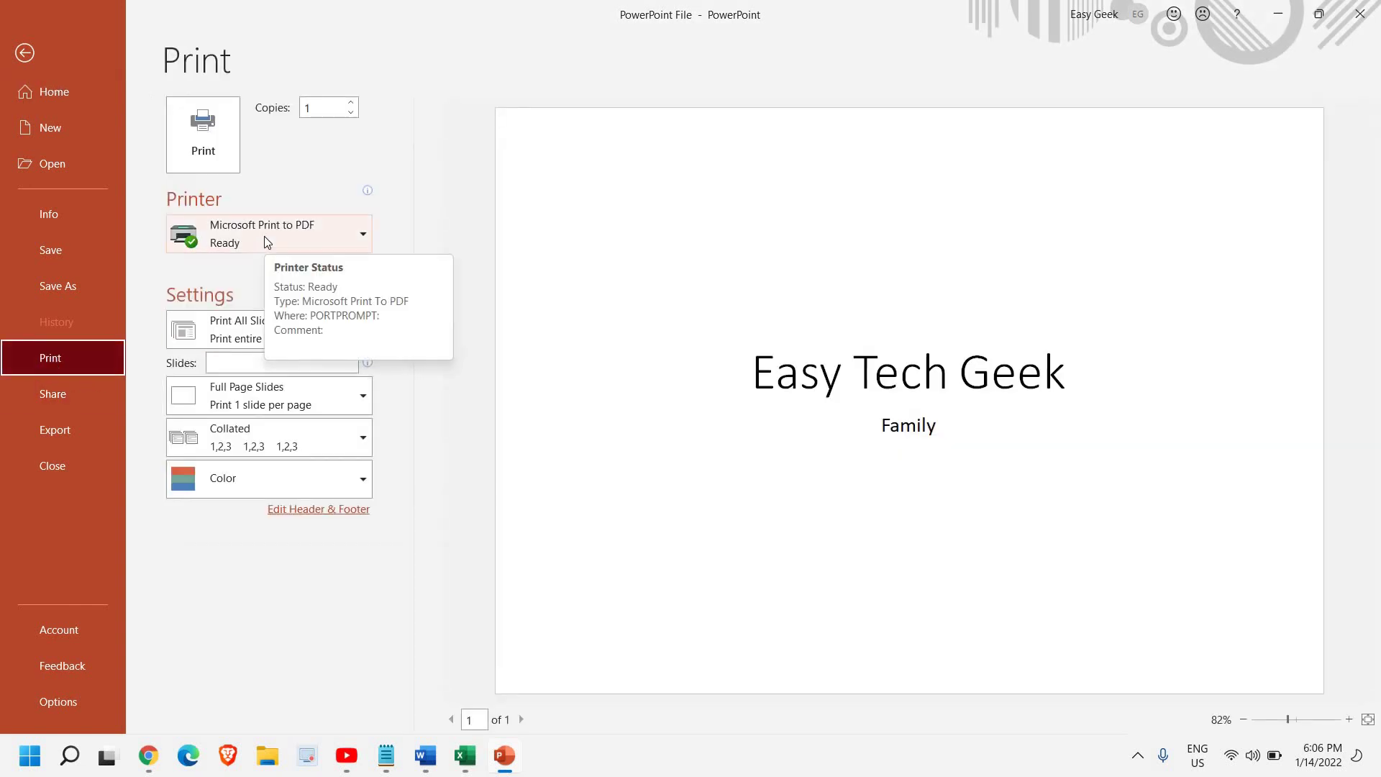
{"action": "left_click", "coordinate": [292, 404]}
{"action": "left_click", "coordinate": [293, 404]}
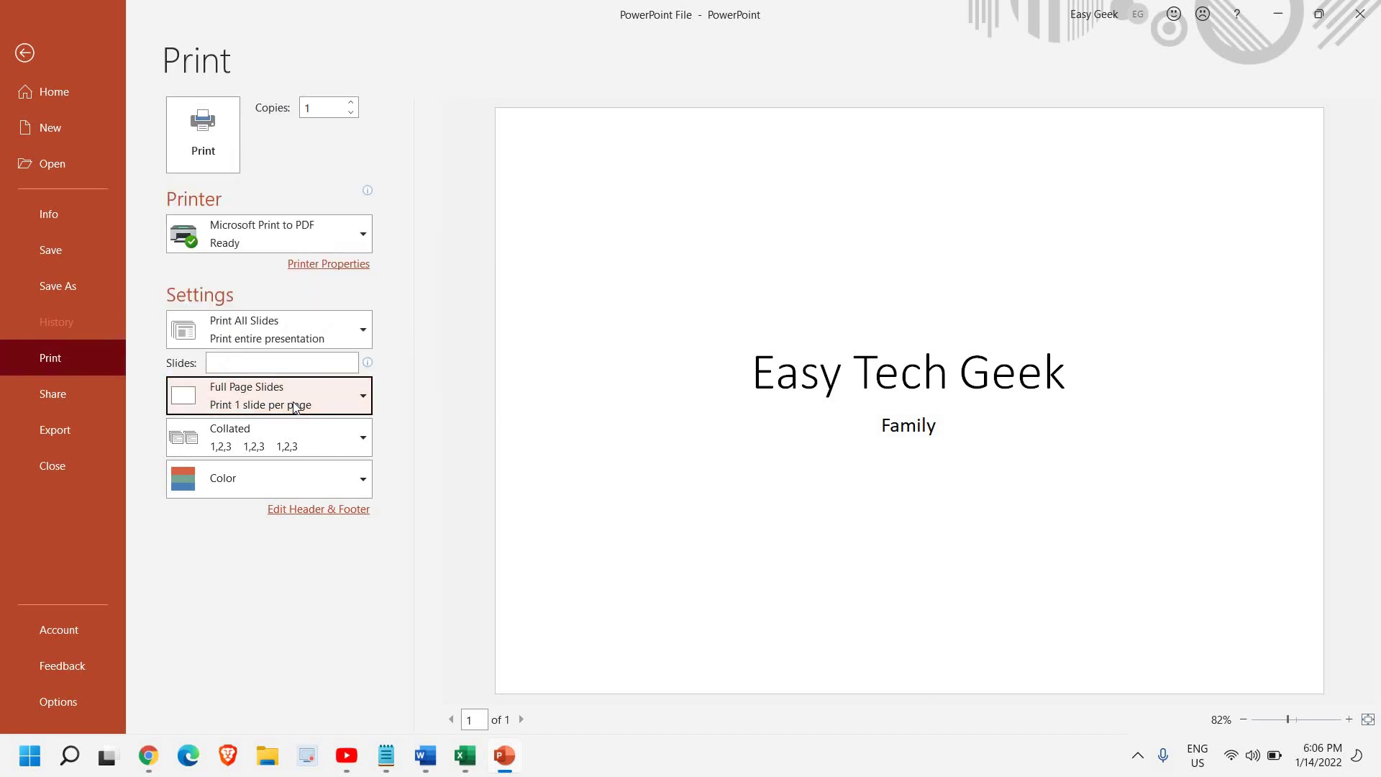
{"action": "left_click", "coordinate": [203, 129]}
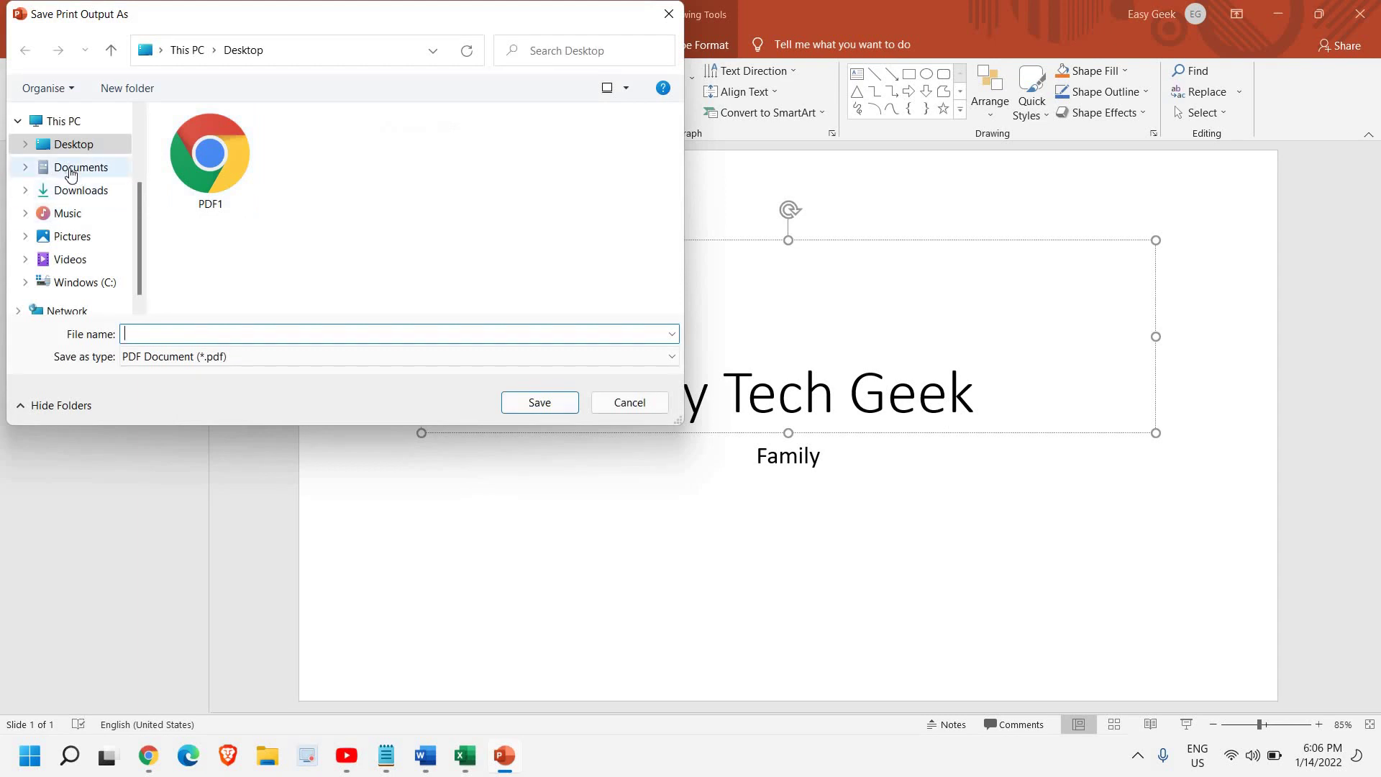
{"action": "left_click", "coordinate": [70, 173]}
{"action": "left_click", "coordinate": [69, 144]}
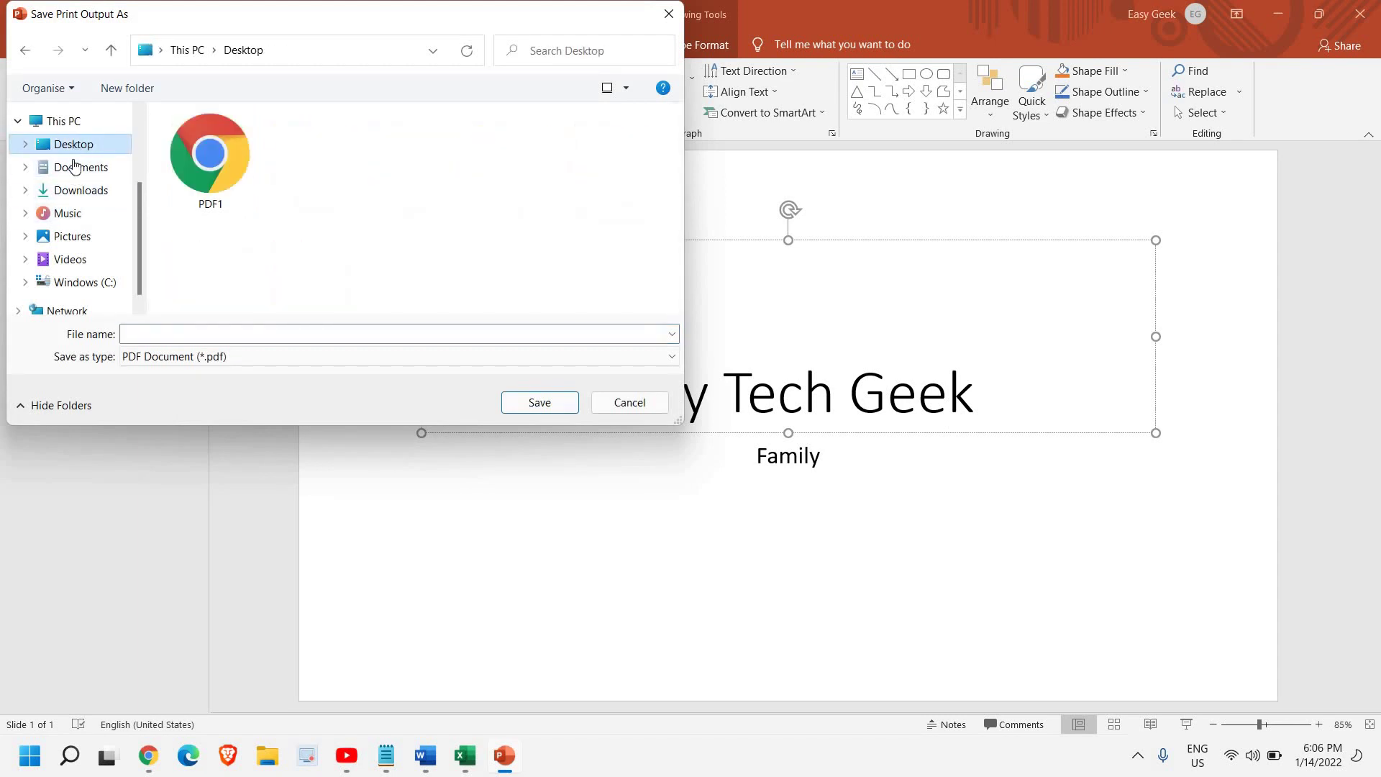
{"action": "left_click", "coordinate": [169, 333]}
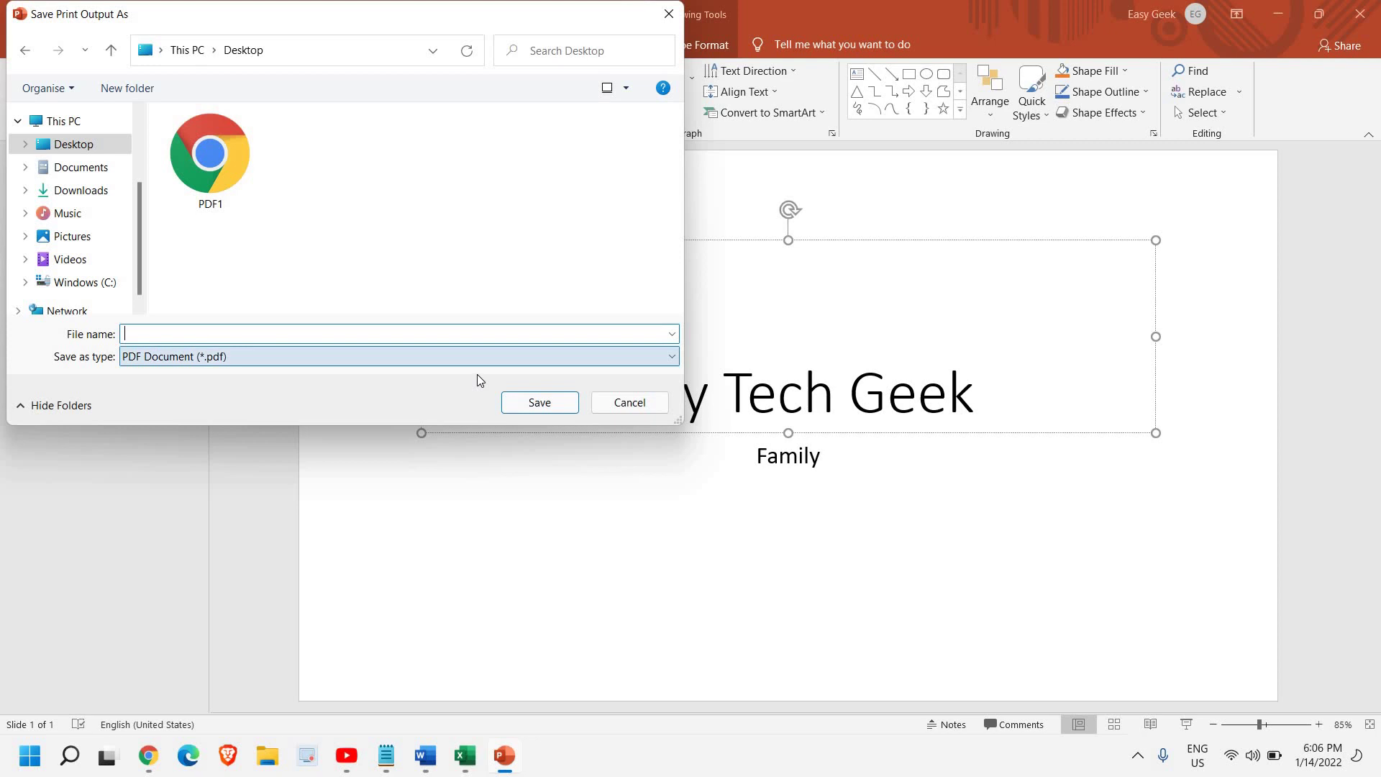
{"action": "left_click", "coordinate": [630, 403]}
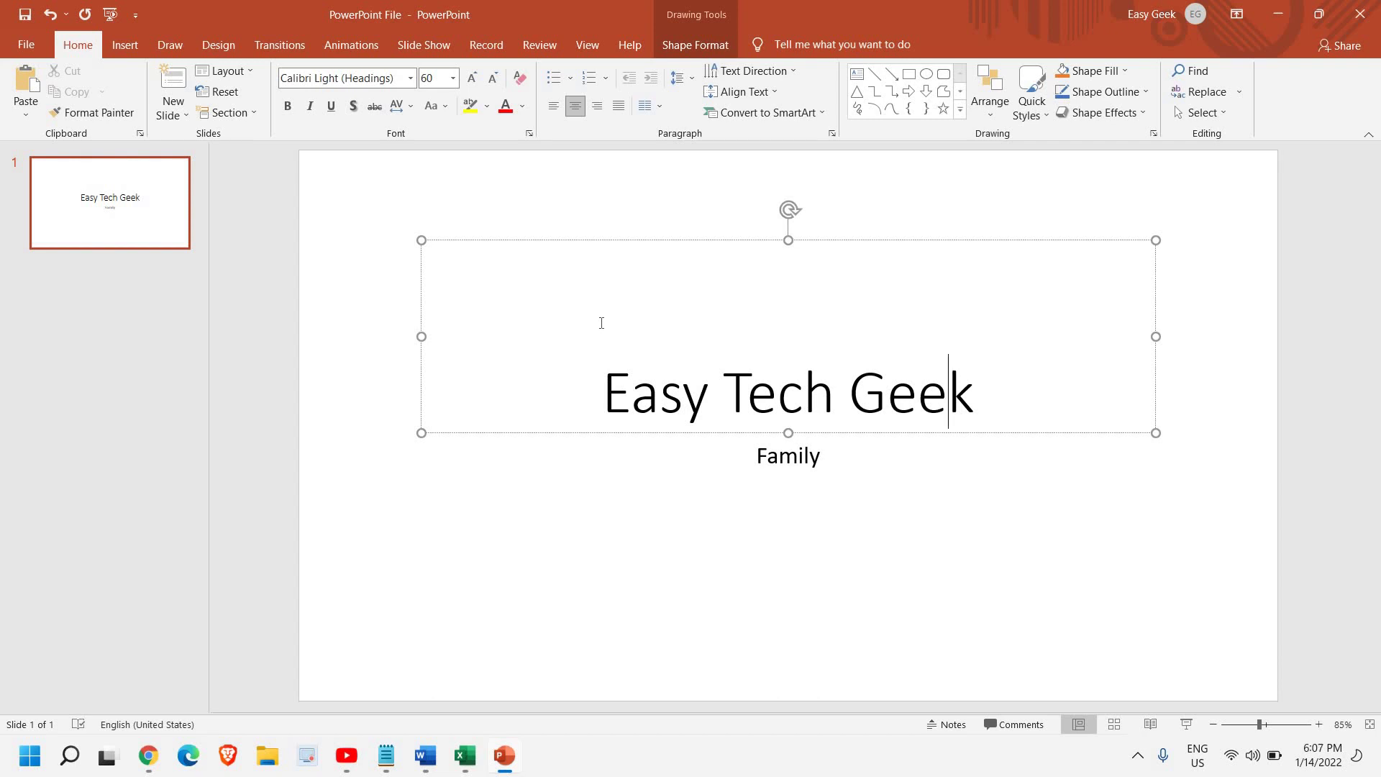
- Minimize PowerPoint and scroll the online2pdf.com page down to its Select files area
{"action": "left_click", "coordinate": [1277, 14]}
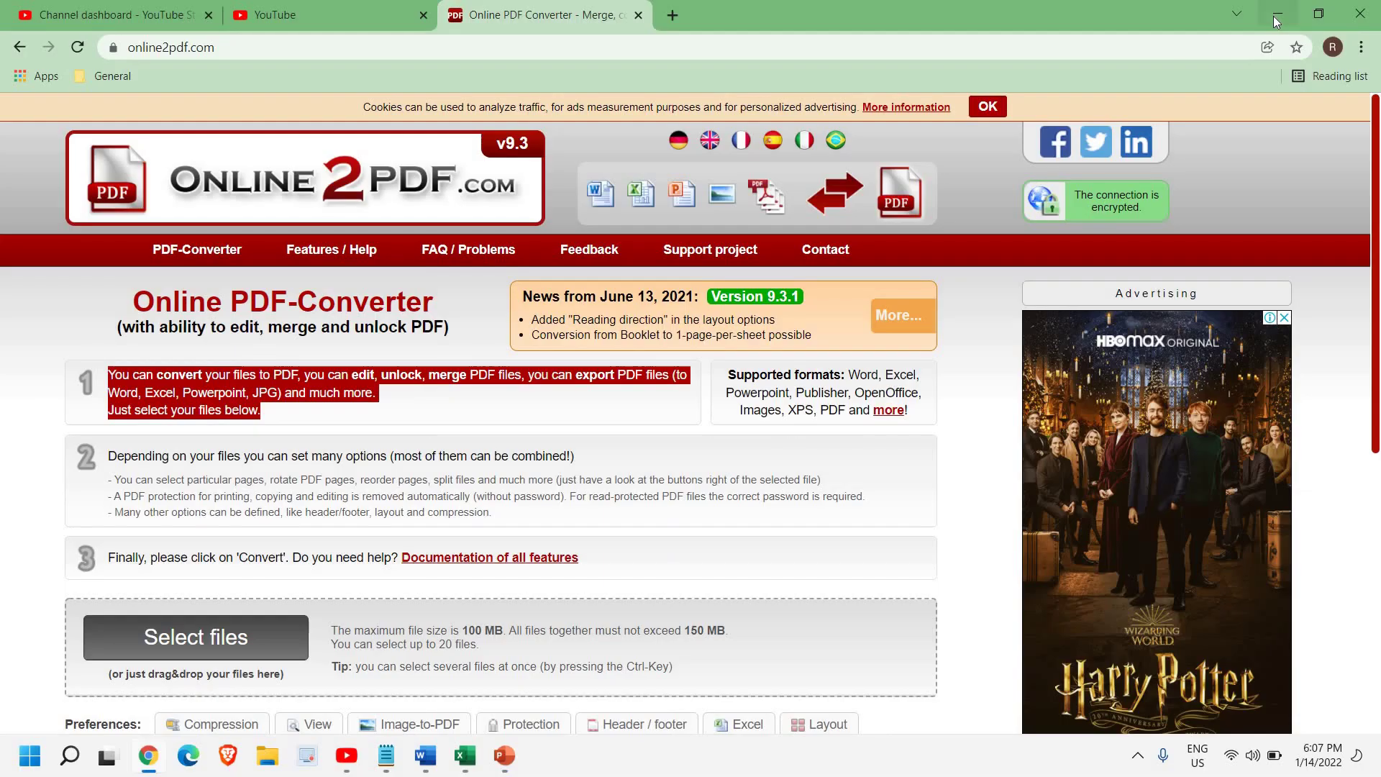
{"action": "left_click", "coordinate": [242, 44]}
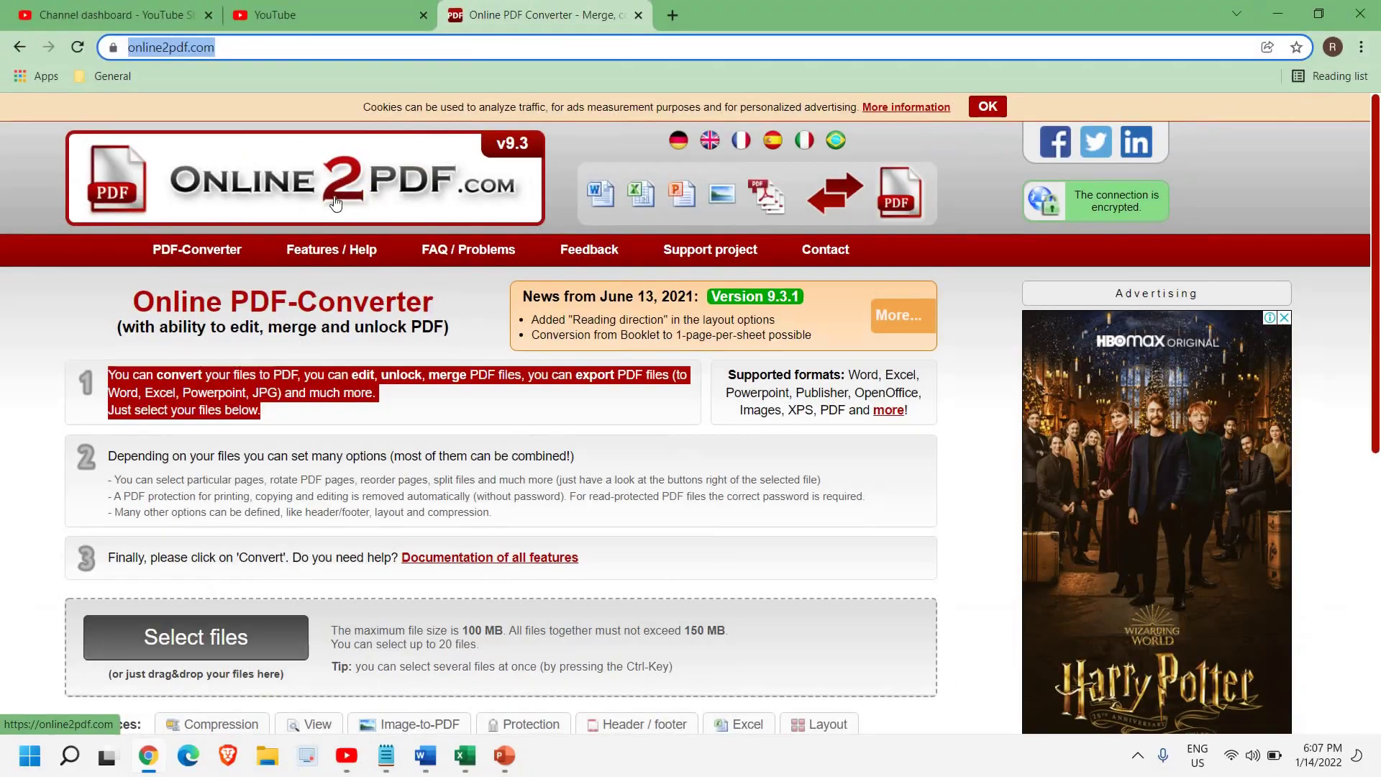
{"action": "scroll", "coordinate": [374, 467], "scroll_direction": "down", "scroll_amount": 2}
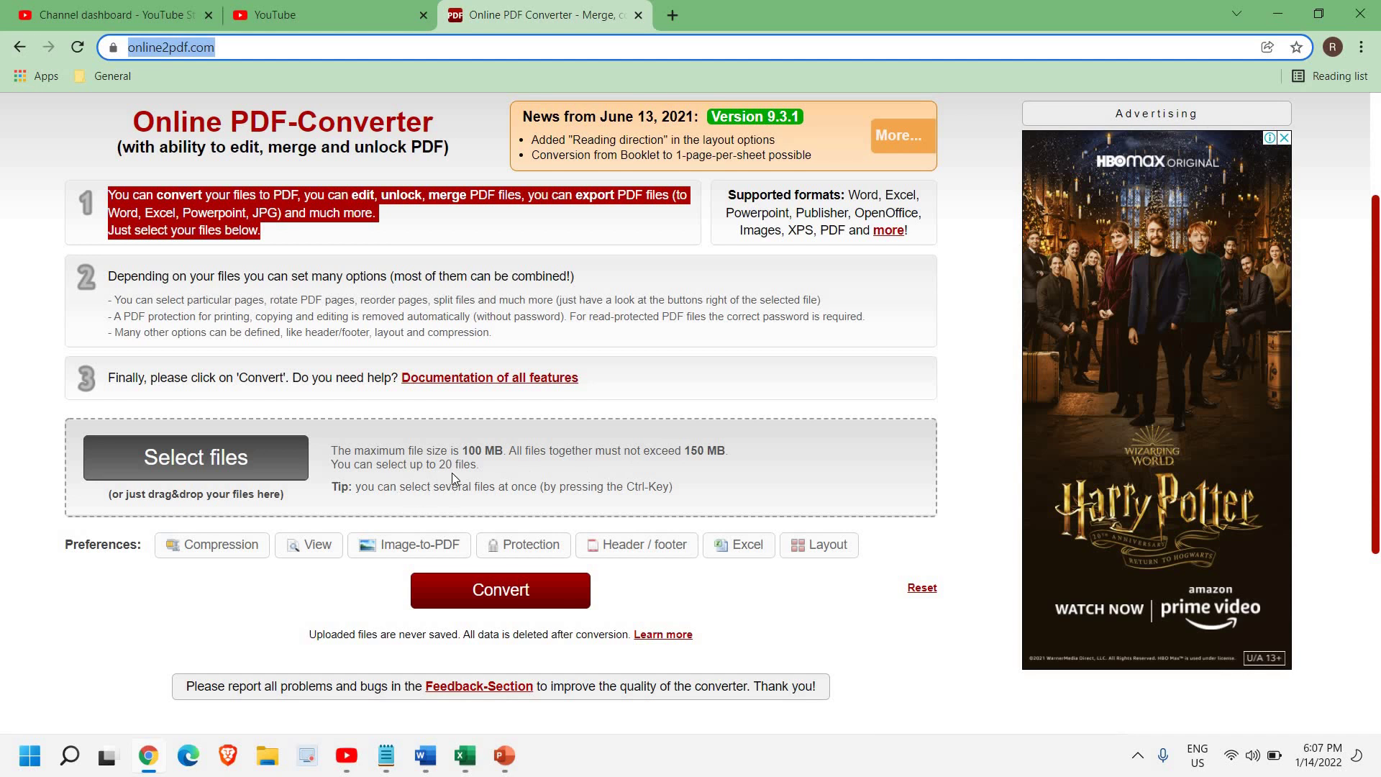
- Upload Word File from the Desktop, keeping PDF file (*.pdf) as the output format
{"action": "left_click", "coordinate": [226, 464]}
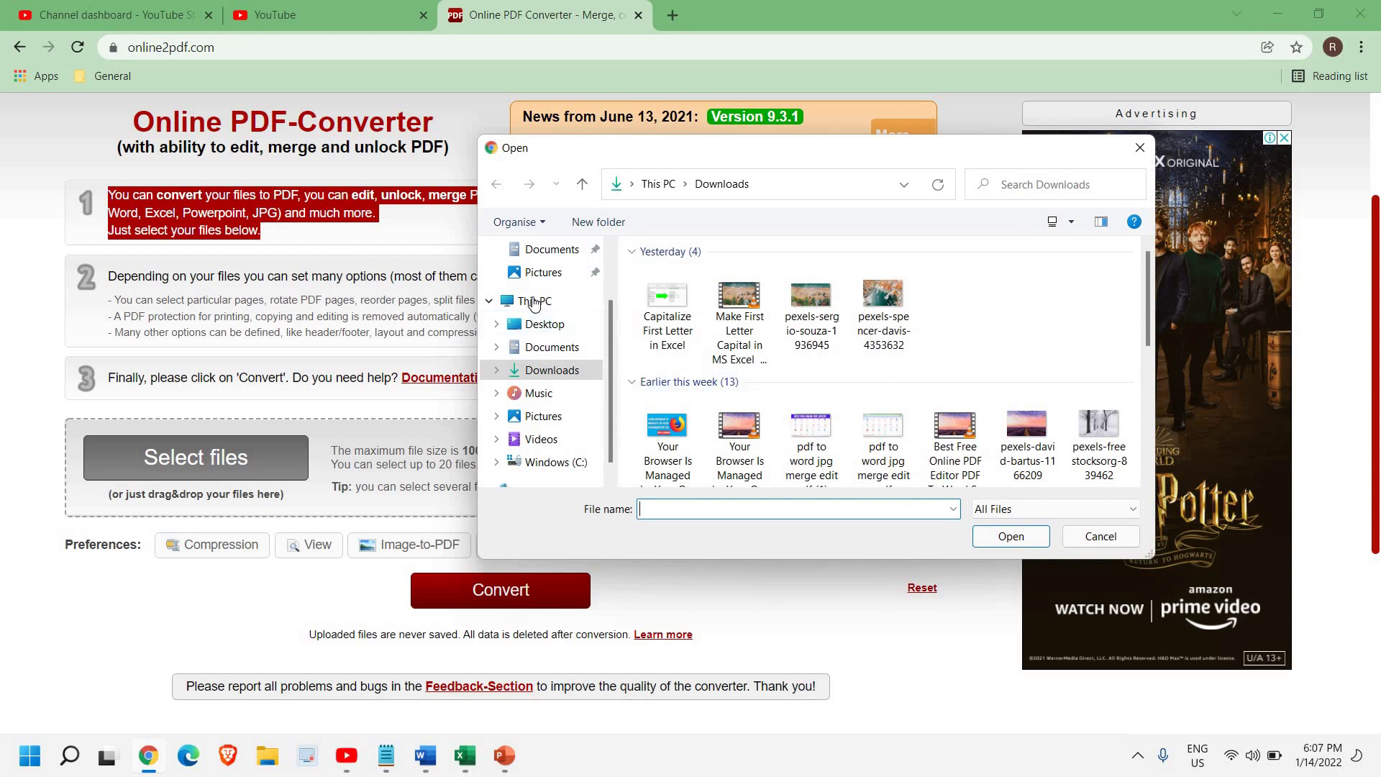
{"action": "scroll", "coordinate": [615, 288], "scroll_direction": "up", "scroll_amount": 2}
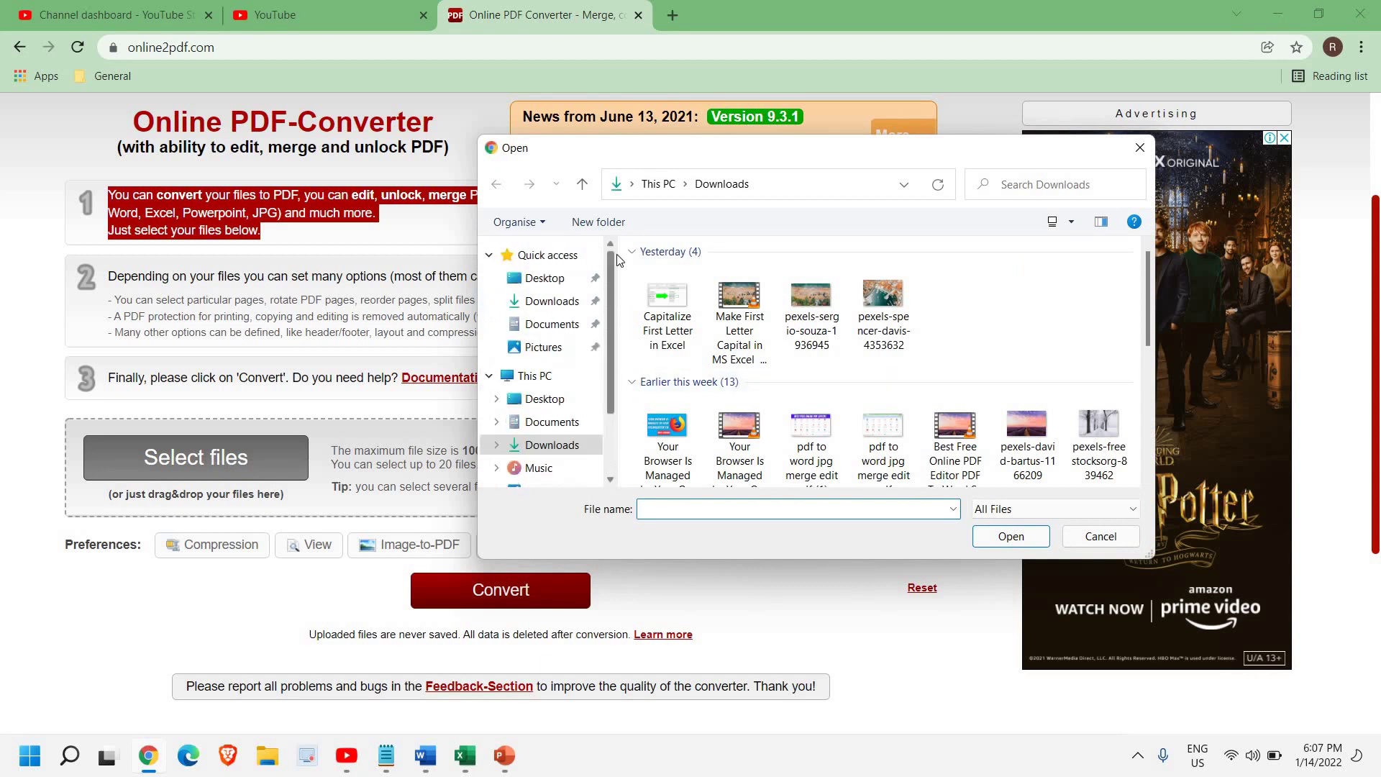
{"action": "left_click", "coordinate": [553, 281]}
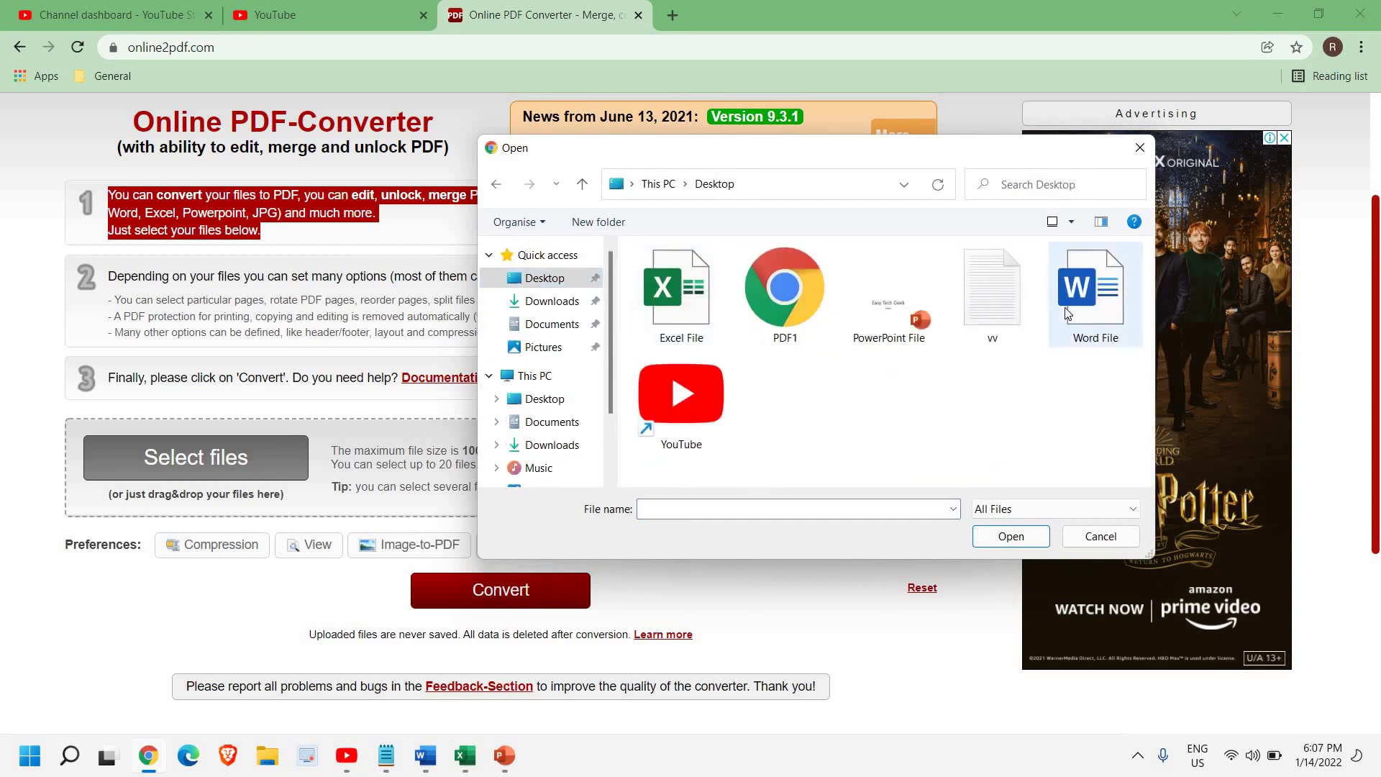
{"action": "left_click", "coordinate": [1080, 305]}
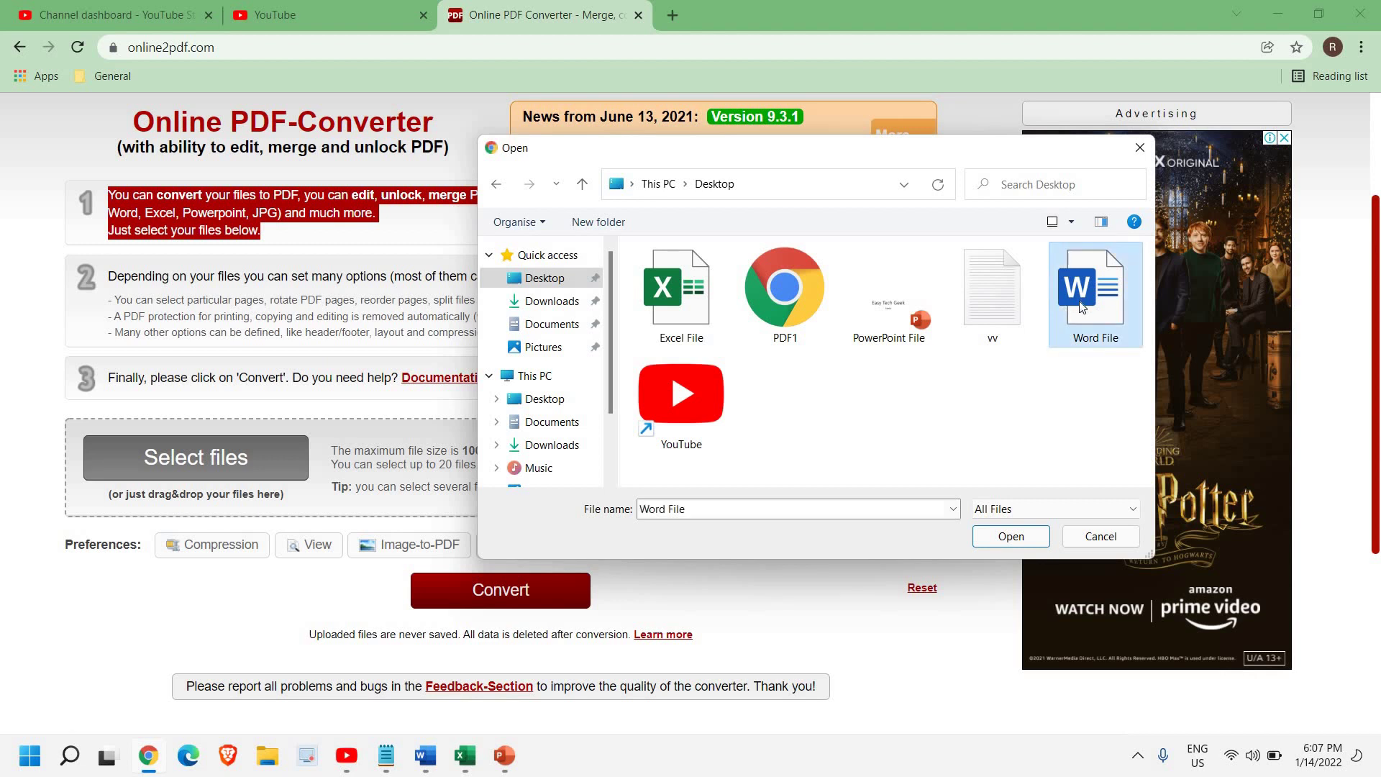
{"action": "left_click", "coordinate": [1009, 538]}
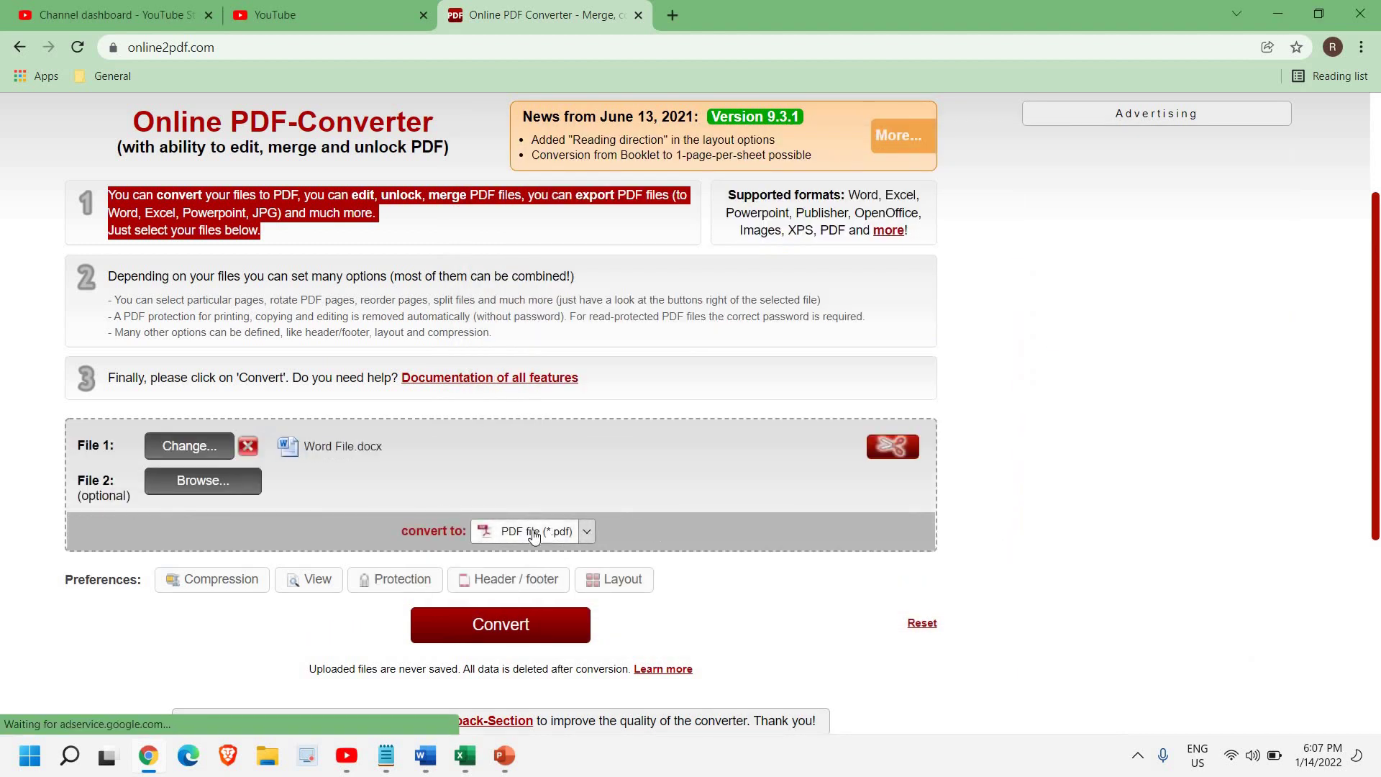
{"action": "left_click", "coordinate": [584, 540]}
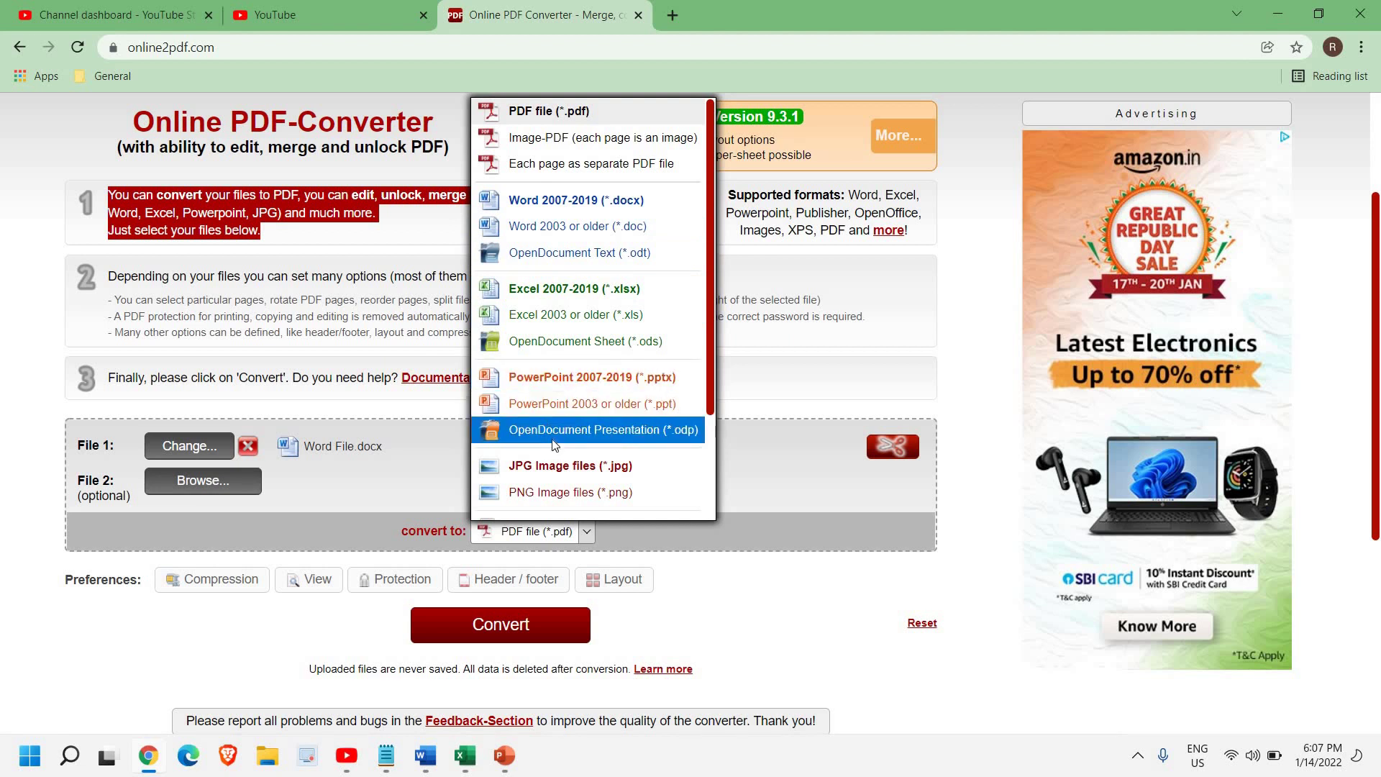
{"action": "left_click", "coordinate": [536, 117]}
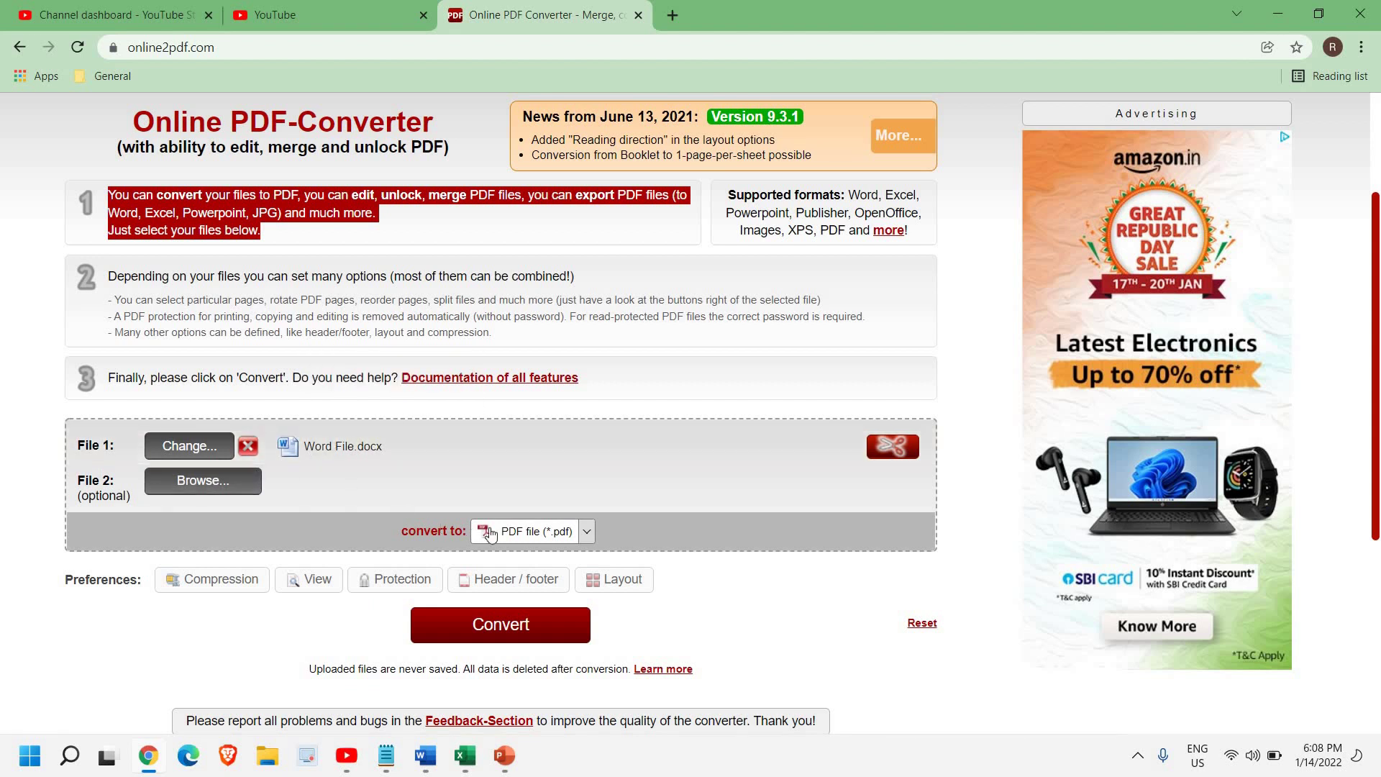
- Convert Word File.docx, review the downloaded Word File.pdf, then minimize Chrome
{"action": "left_click", "coordinate": [509, 628]}
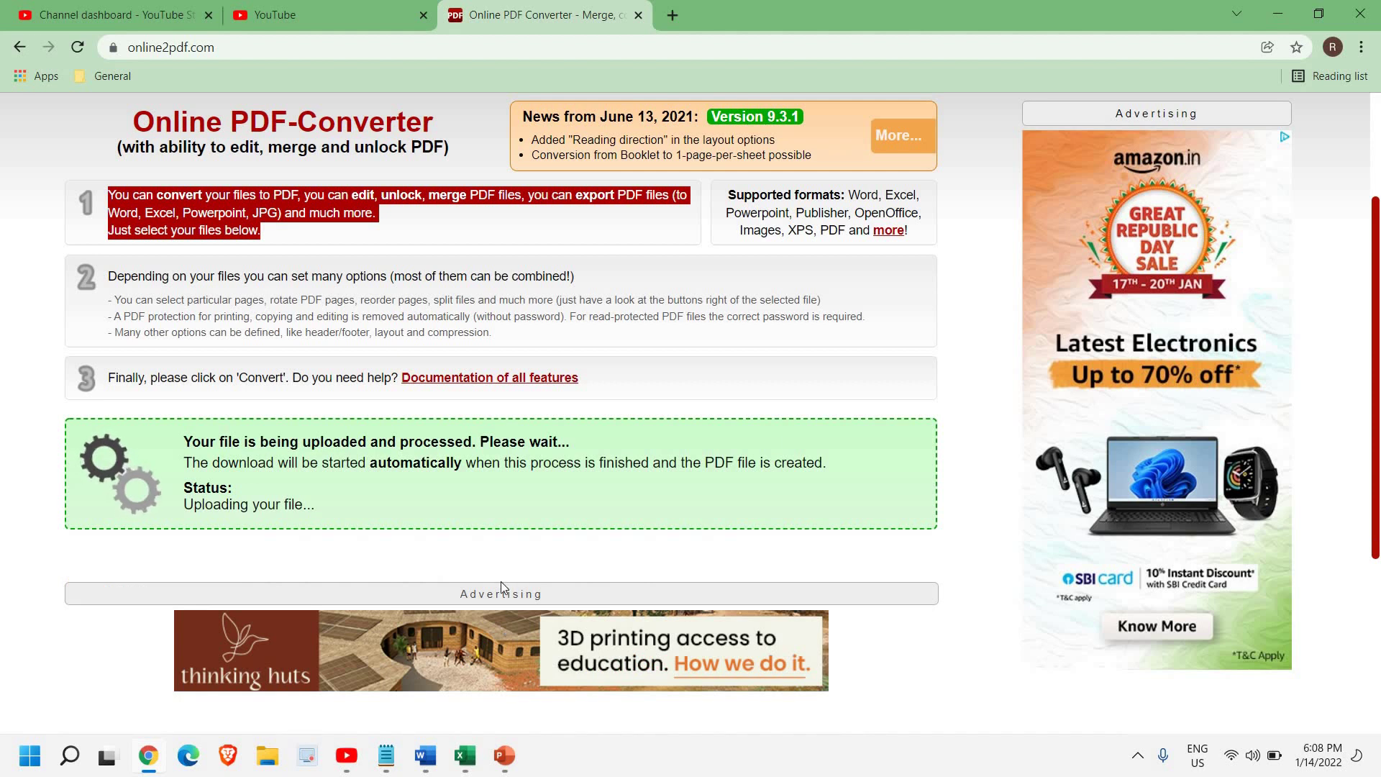
{"action": "scroll", "coordinate": [277, 420], "scroll_direction": "down", "scroll_amount": 1}
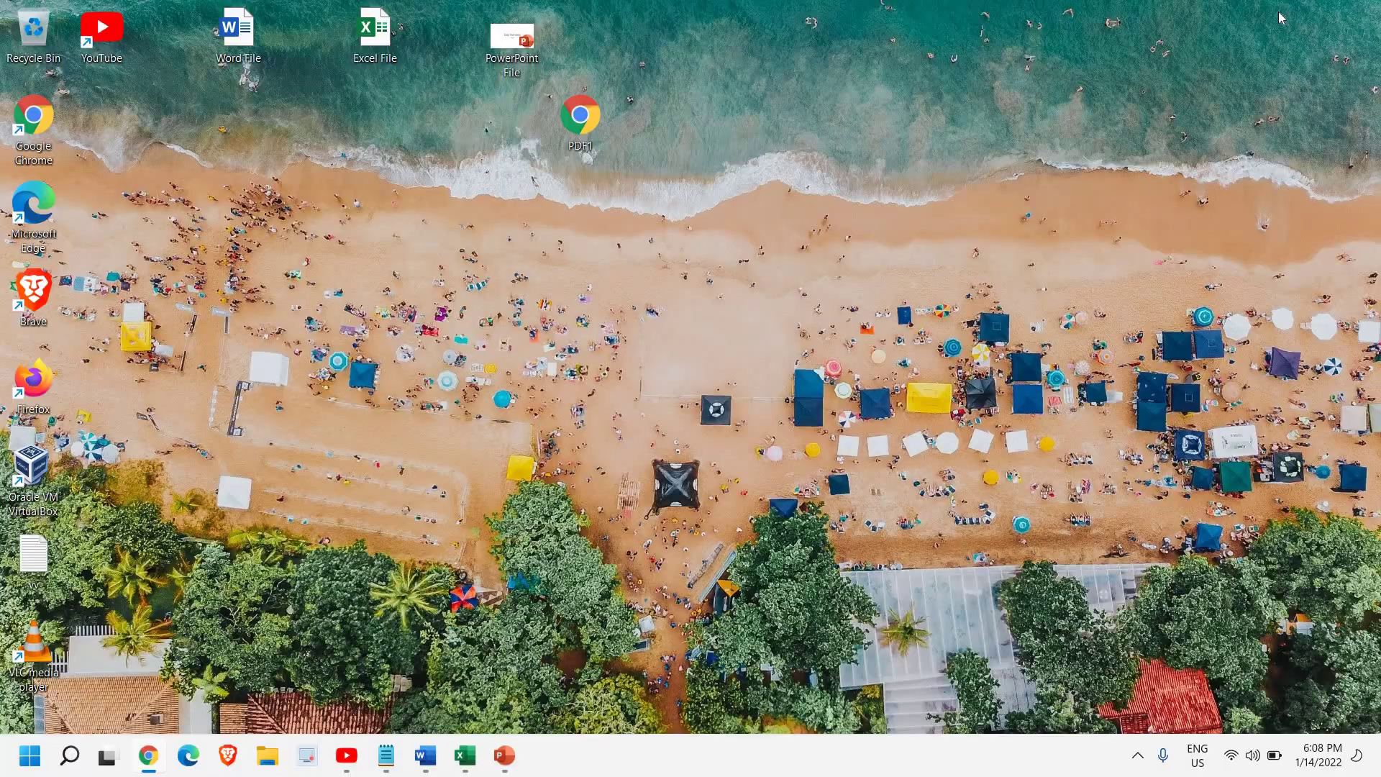
{"action": "left_click", "coordinate": [1278, 13]}
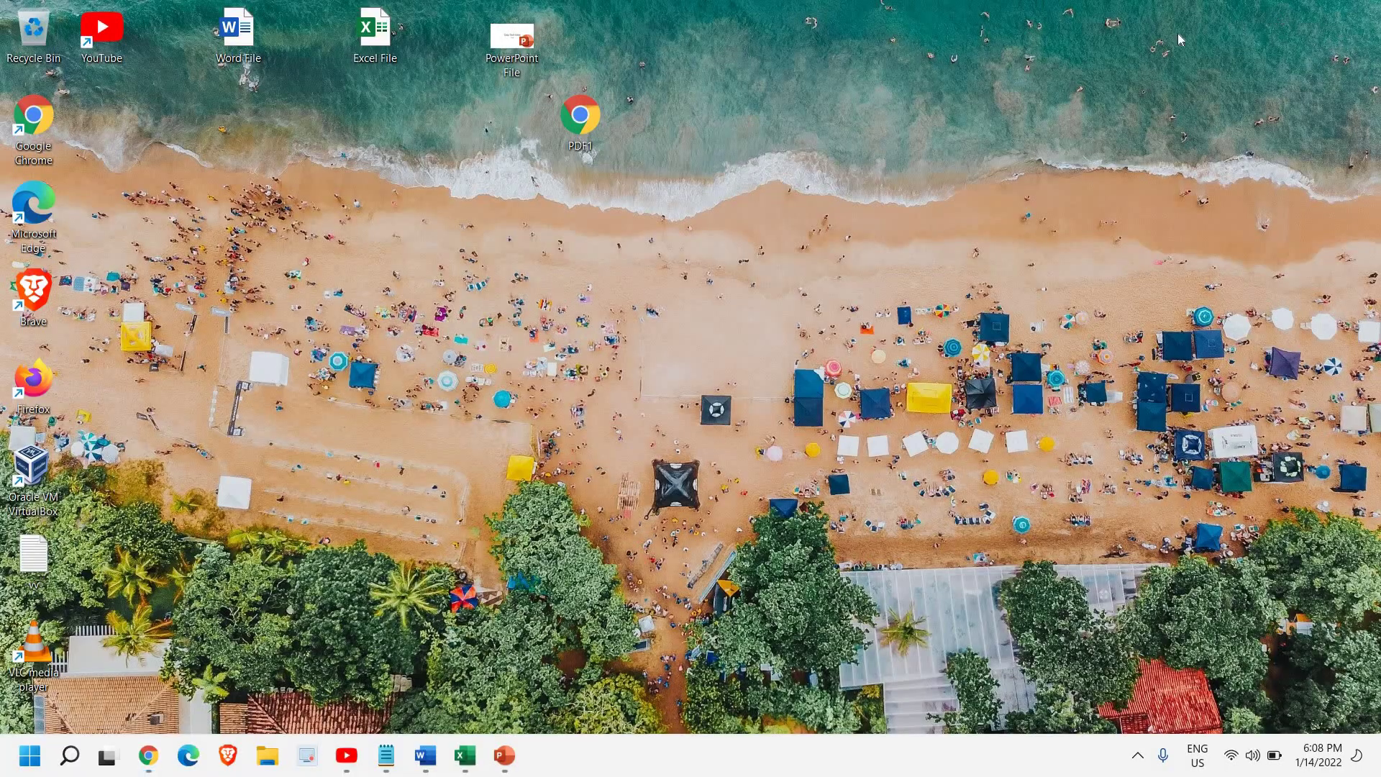